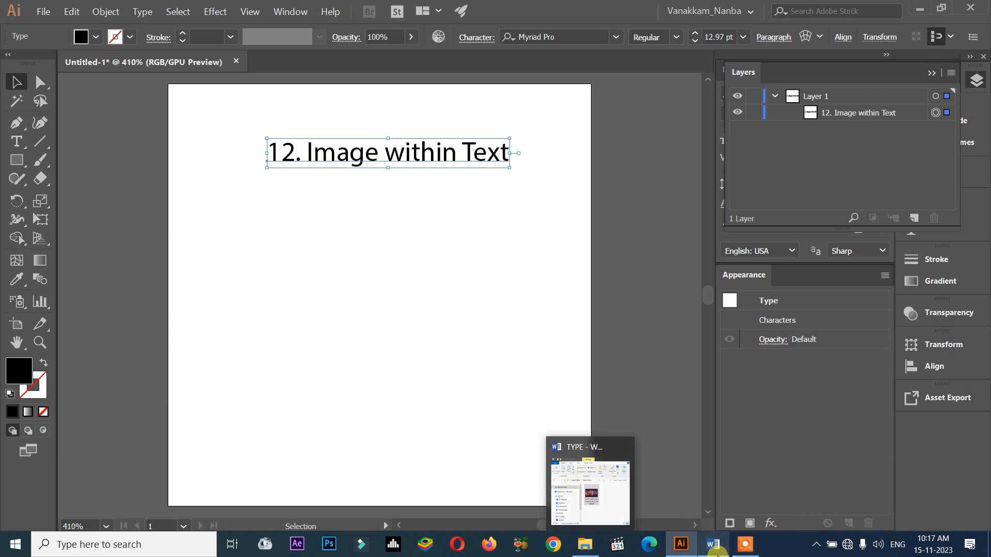
Review the TYPE lesson list in the Word document, focusing on the entry Image within Text.
double_click(780, 315)
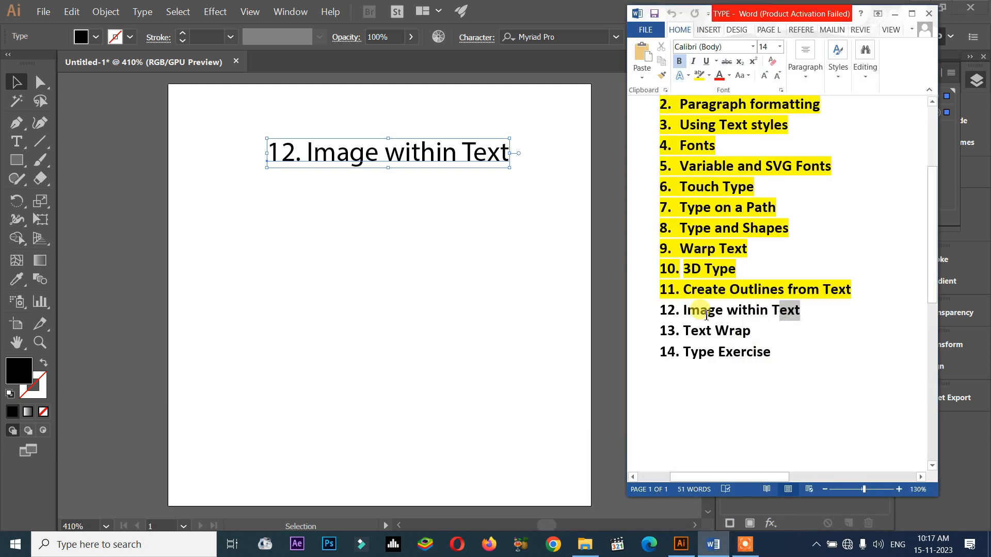
double_click(694, 312)
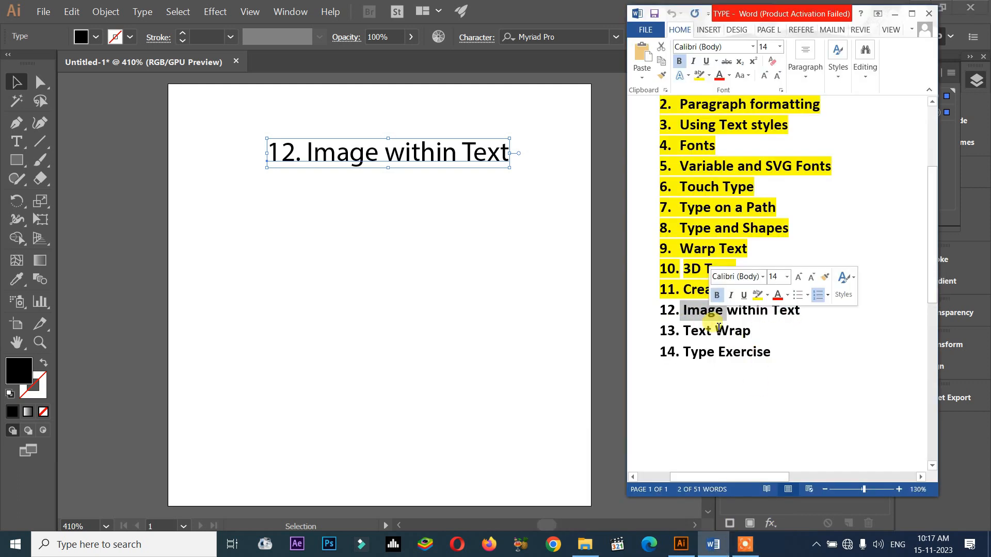
click(757, 345)
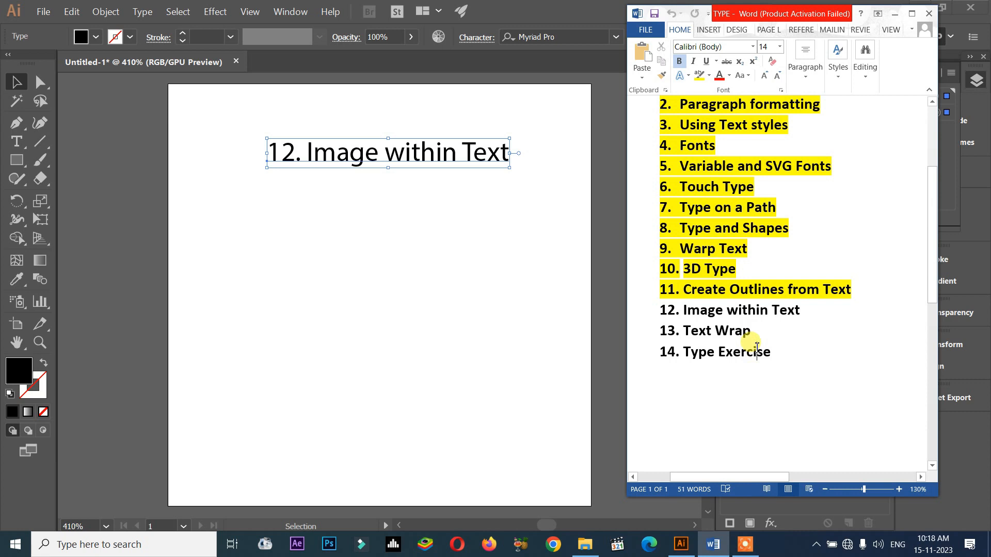
scroll(752, 343, up, 4)
drag(796, 206, 723, 207)
scroll(754, 326, down, 3)
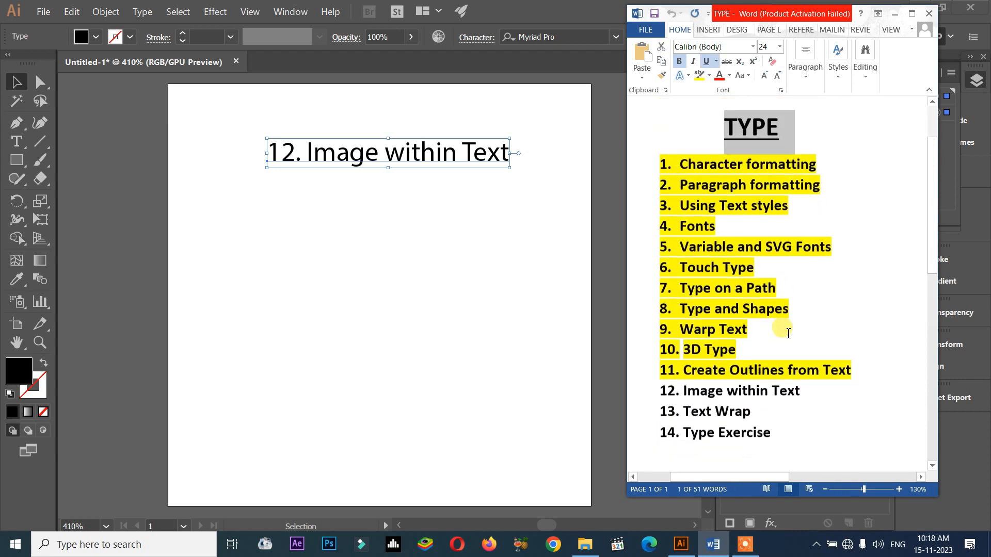
click(806, 325)
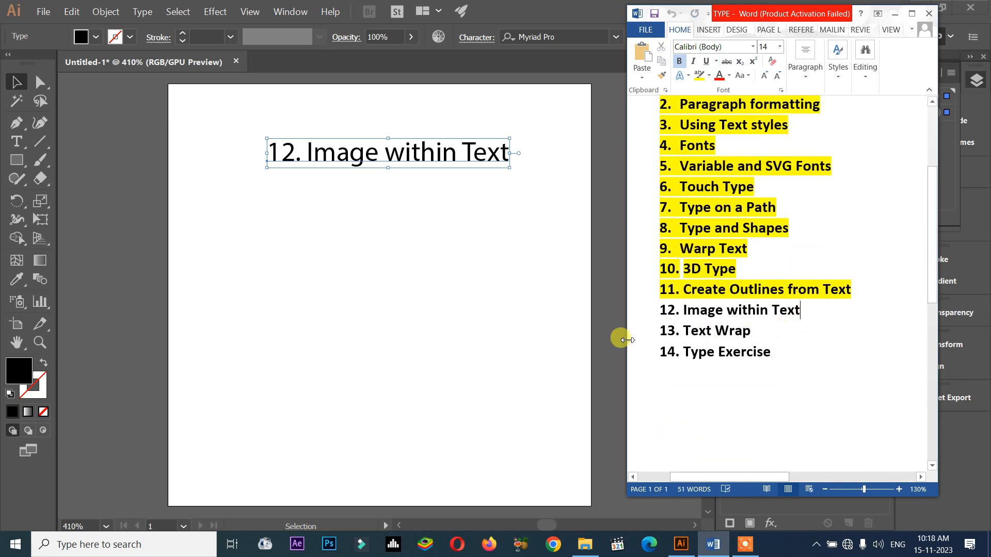
click(377, 279)
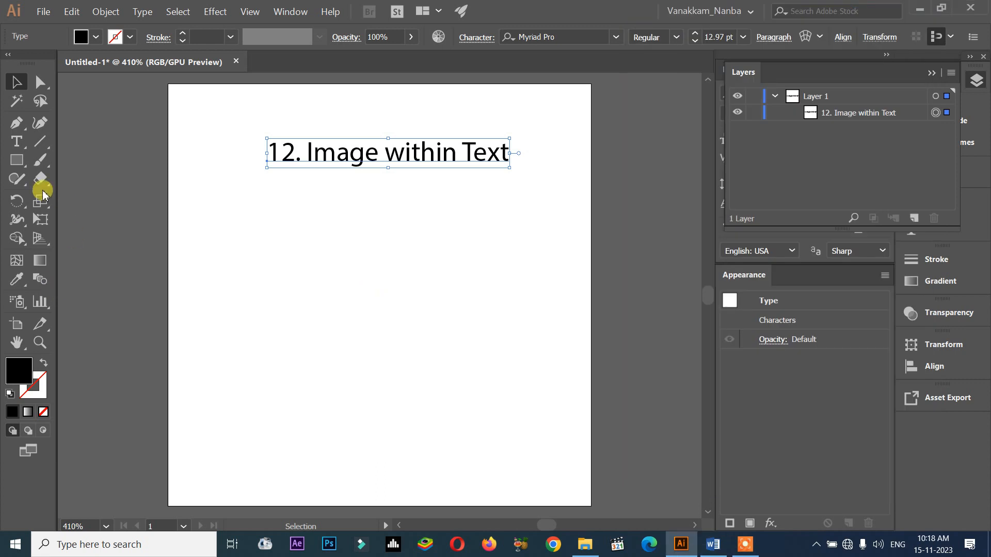
Highlight the entry Image within Text in the Word topic list, then return to the Illustrator document.
click(713, 545)
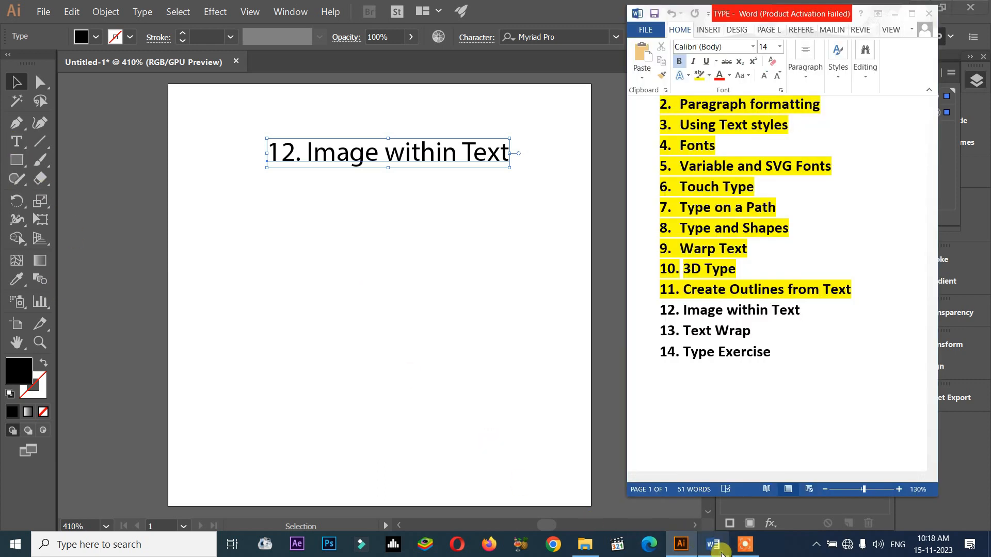
drag(801, 310, 671, 310)
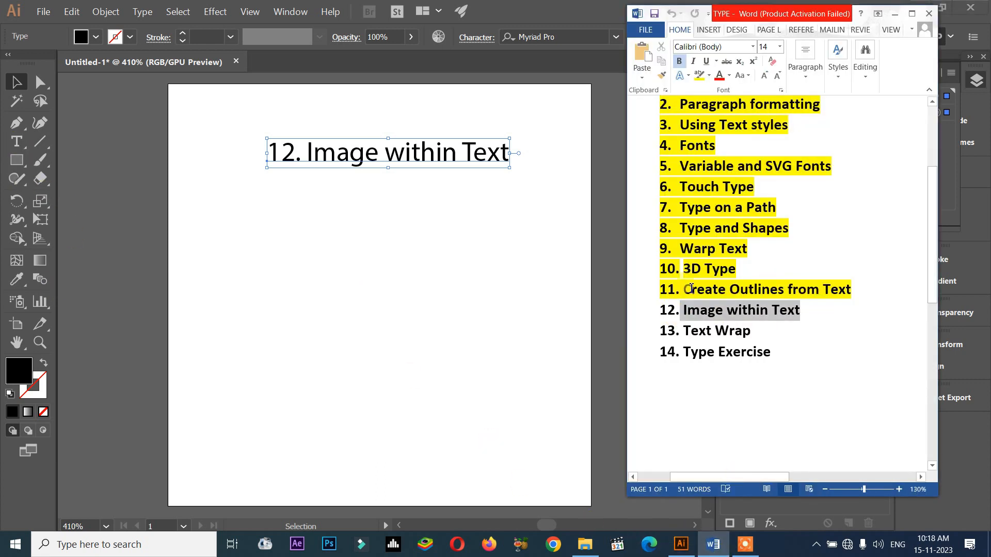
click(711, 76)
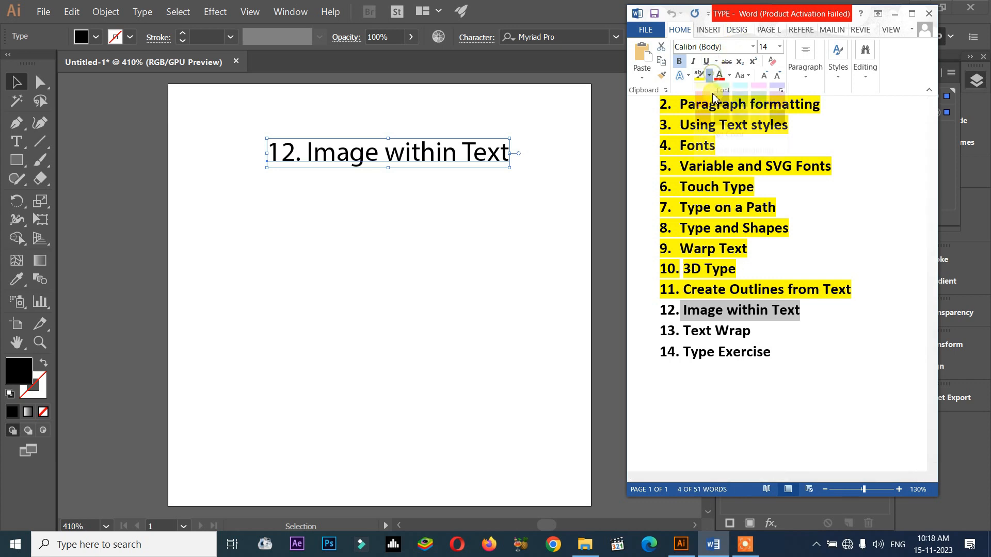
click(720, 87)
click(803, 354)
click(531, 310)
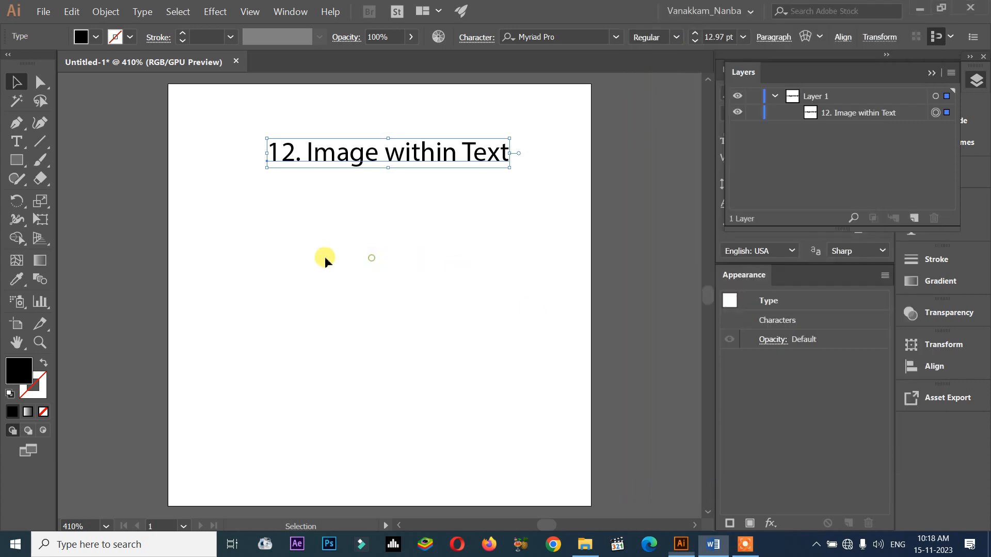
Add a text object reading HAPPY in Pulp Fiction M54 at 32 pt below the heading.
click(16, 141)
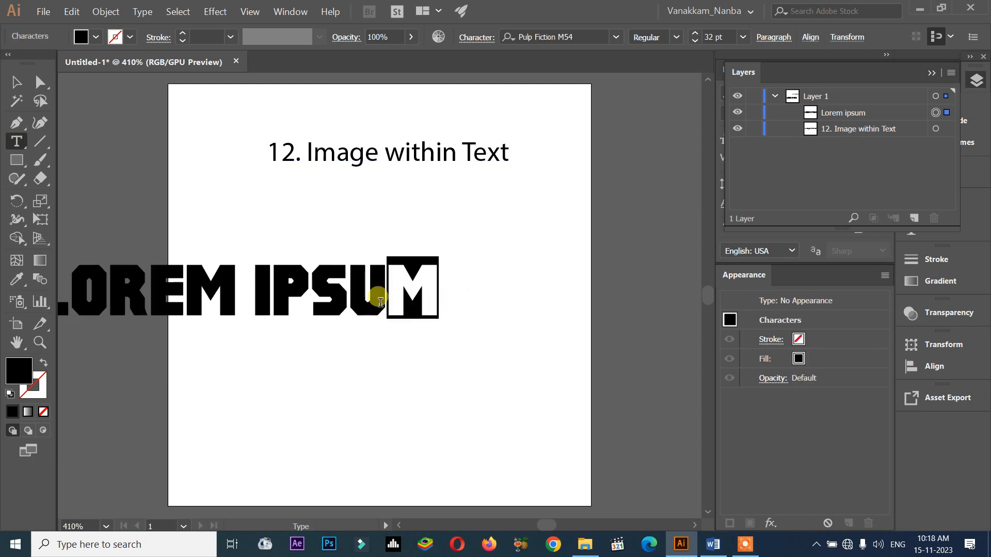
key(Escape)
drag(348, 314, 515, 291)
double_click(452, 281)
key(ctrl+a)
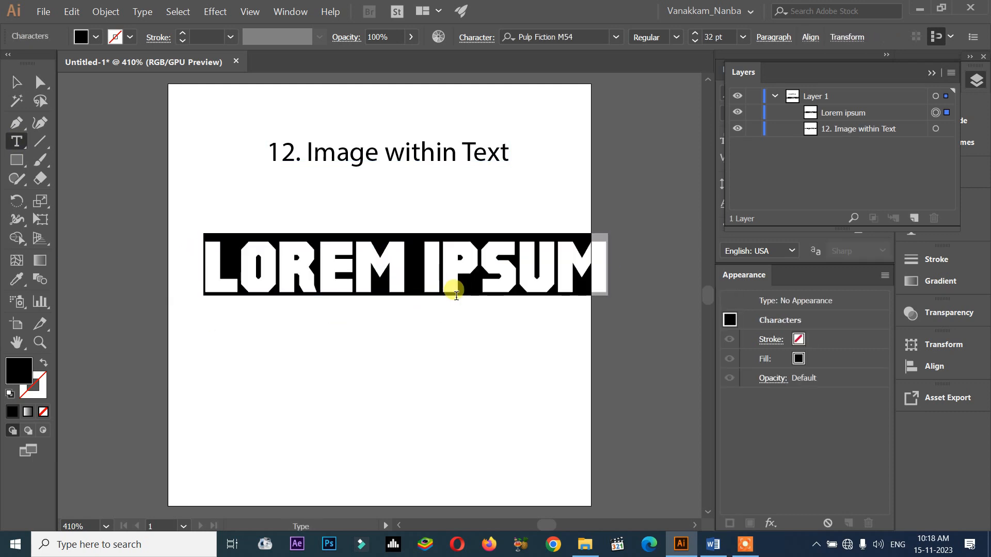
text(HAPPY)
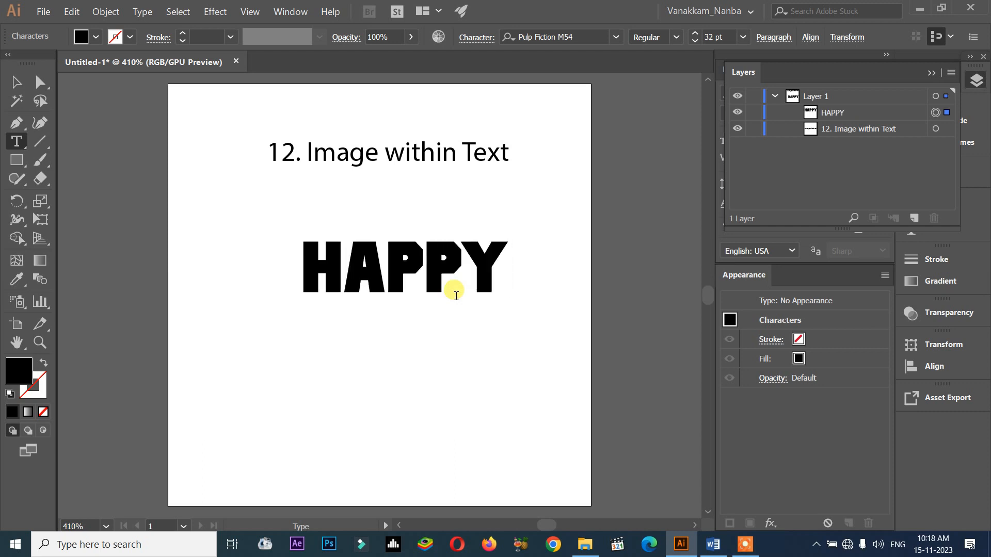
Add a second line reading DIWALI to the HAPPY text object.
key(Return)
text(C)
key(BackSpace)
text(DIA)
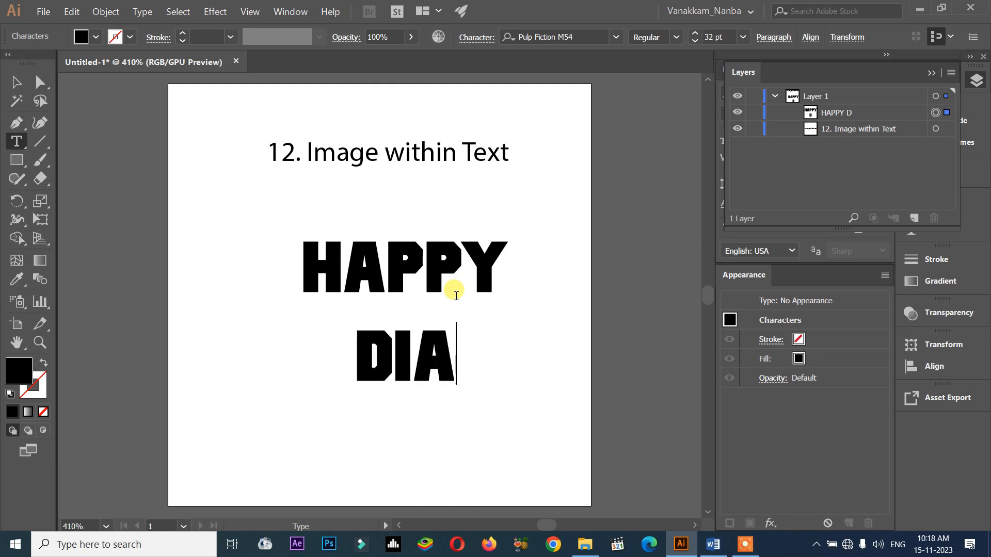
key(BackSpace)
text(VALI)
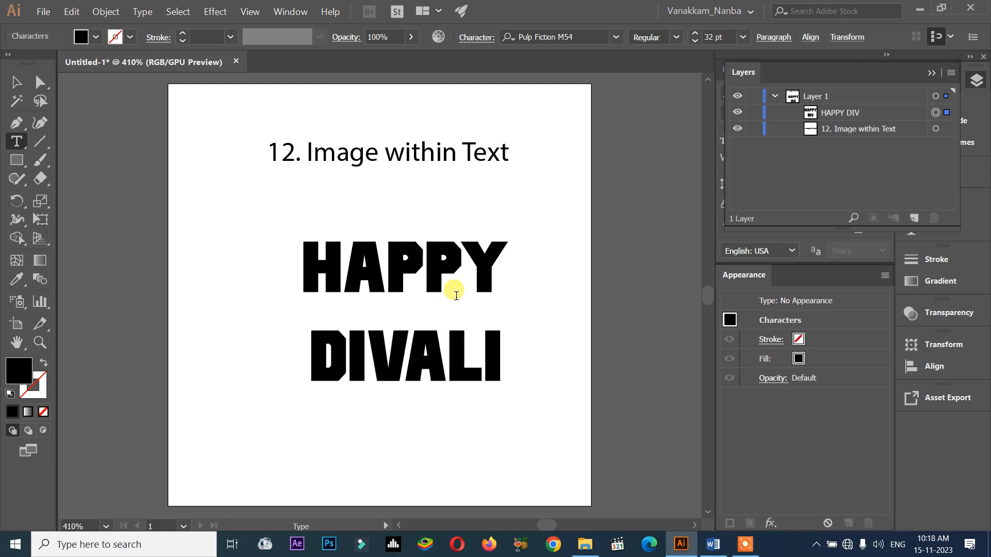
key(BackSpace)
key(BackSpace)
key(BackSpace)
key(BackSpace)
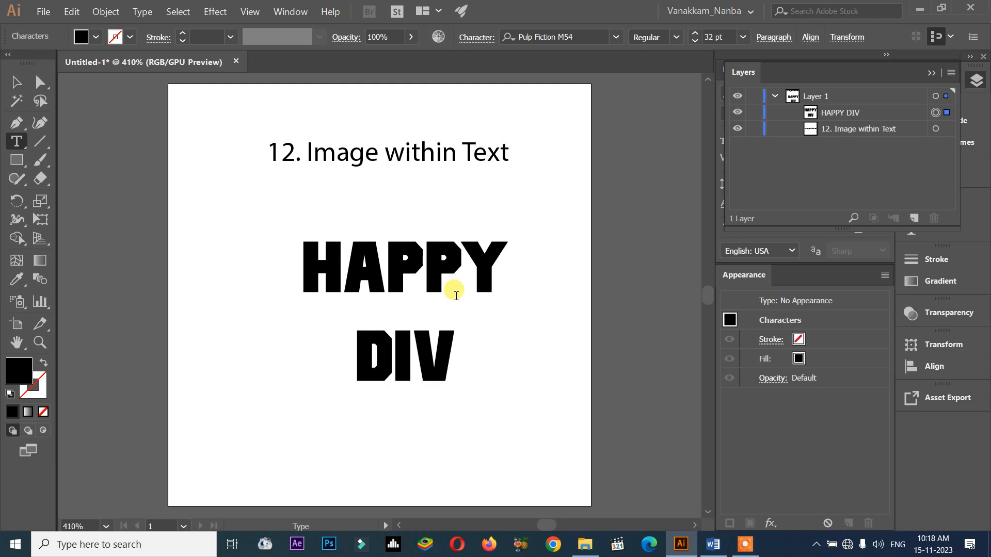
text(WALI)
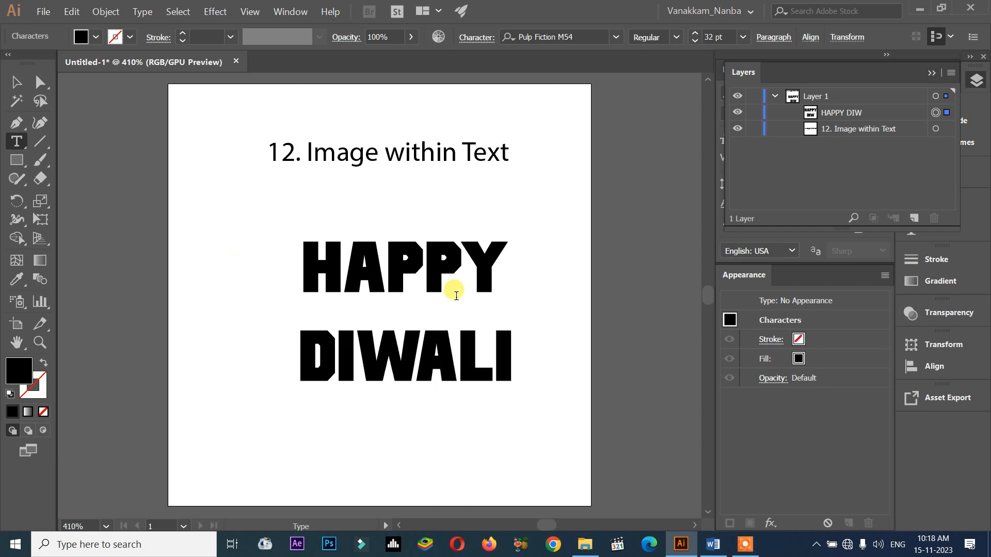
Set the font size of the word HAPPY to 23 pt.
double_click(421, 266)
click(931, 74)
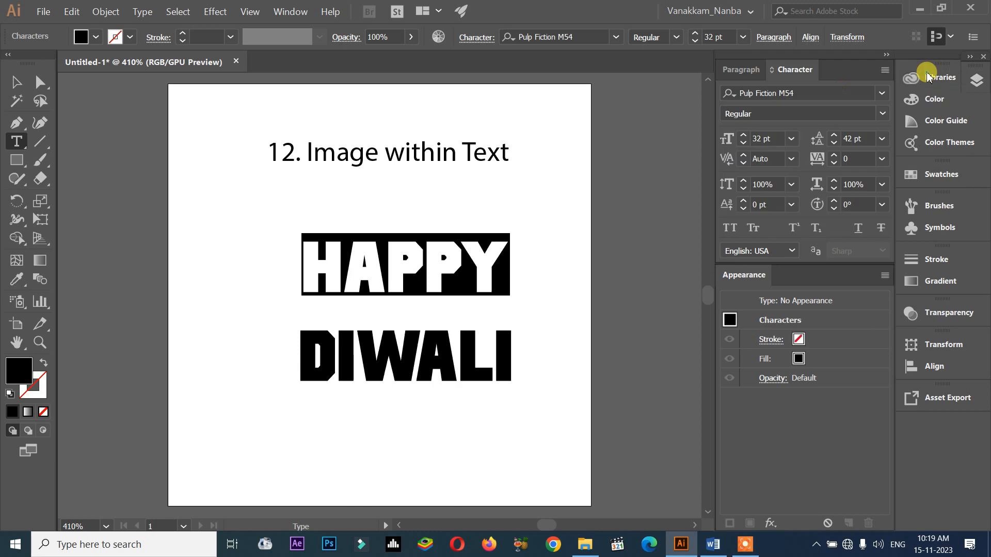
click(769, 137)
text(25)
key(Return)
text(23)
key(Return)
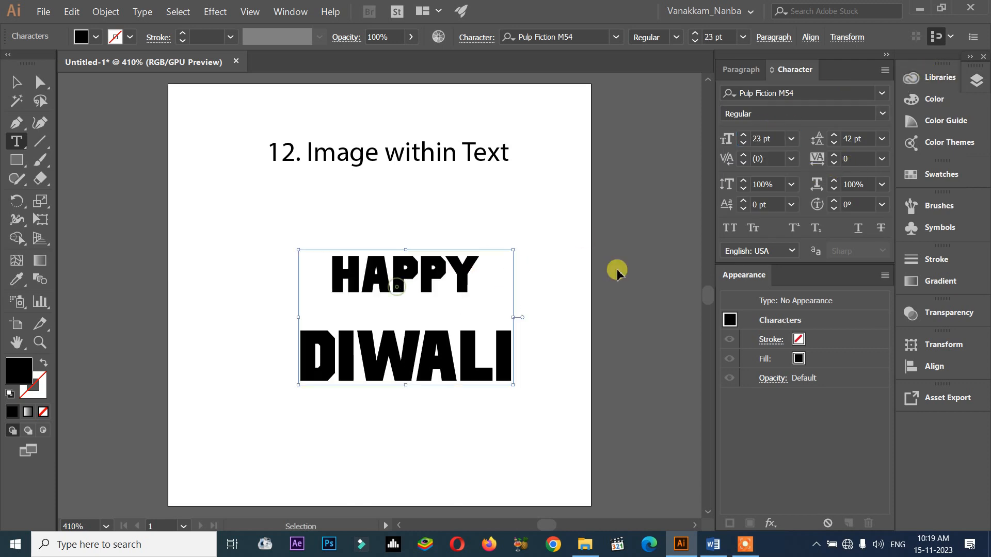
Set the leading of the whole HAPPY DIWALI text to 29 pt.
key(ctrl+a)
click(868, 137)
text(39)
key(Return)
text(29)
key(Return)
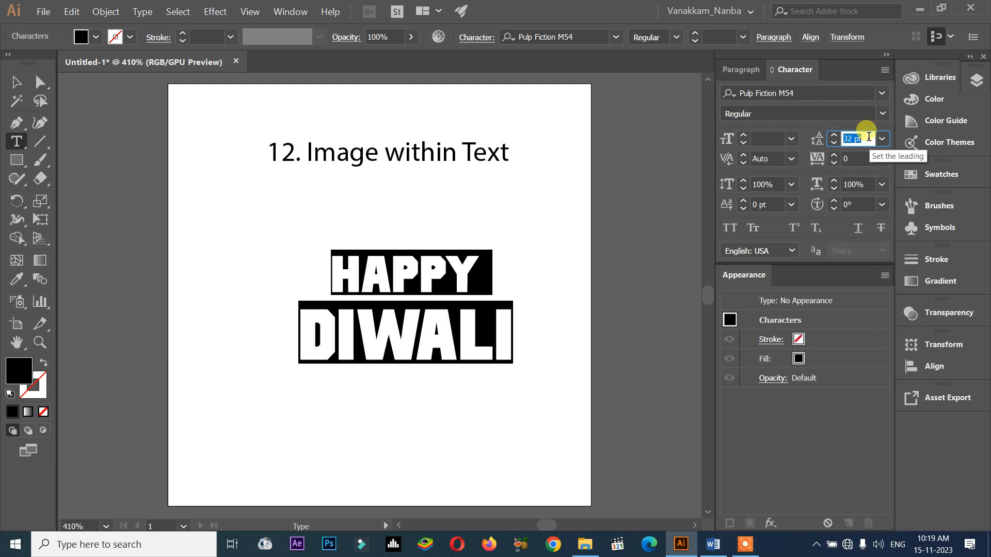
Enlarge the HAPPY DIWALI text proportionally to span most of the artboard's width and center it below the heading.
click(14, 83)
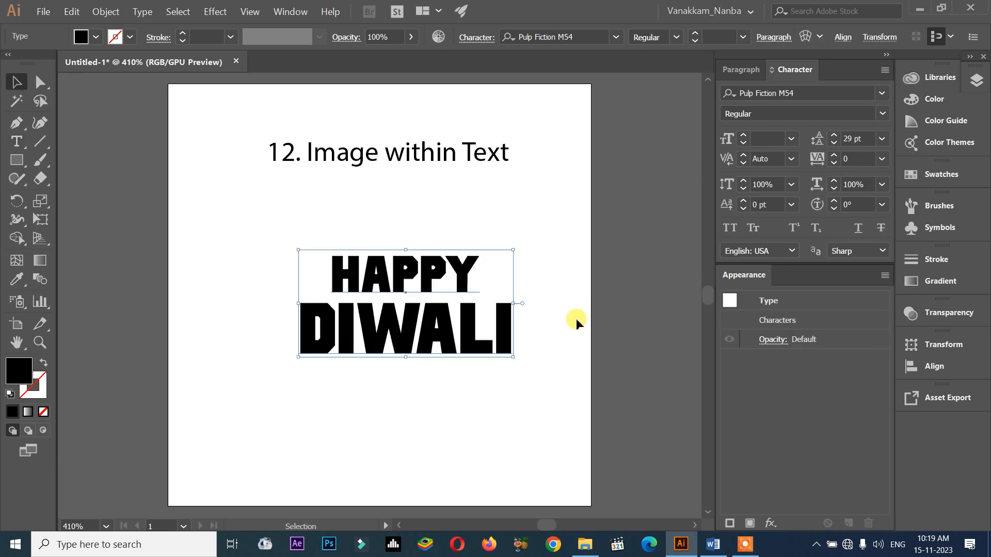
drag(513, 357, 577, 373)
drag(452, 340, 433, 345)
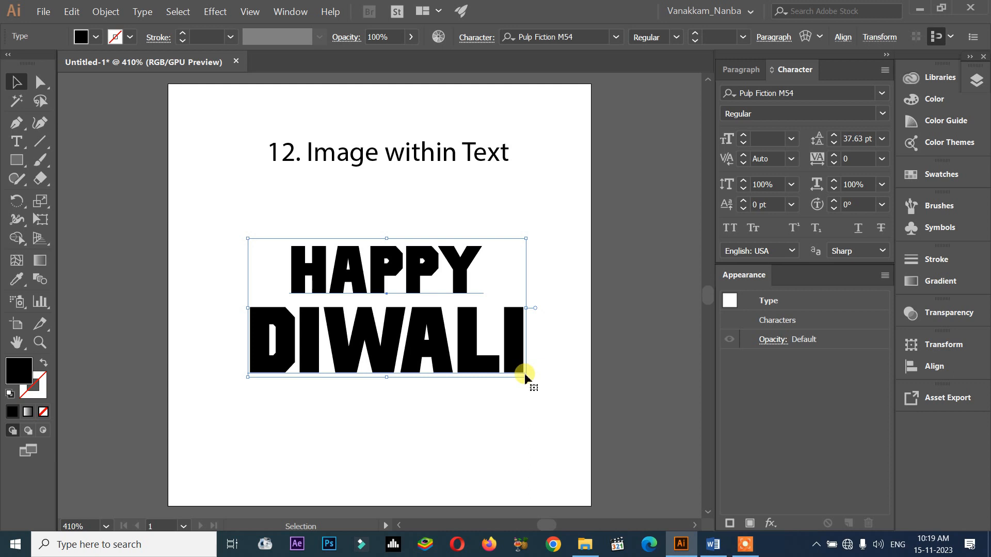
drag(527, 380, 593, 410)
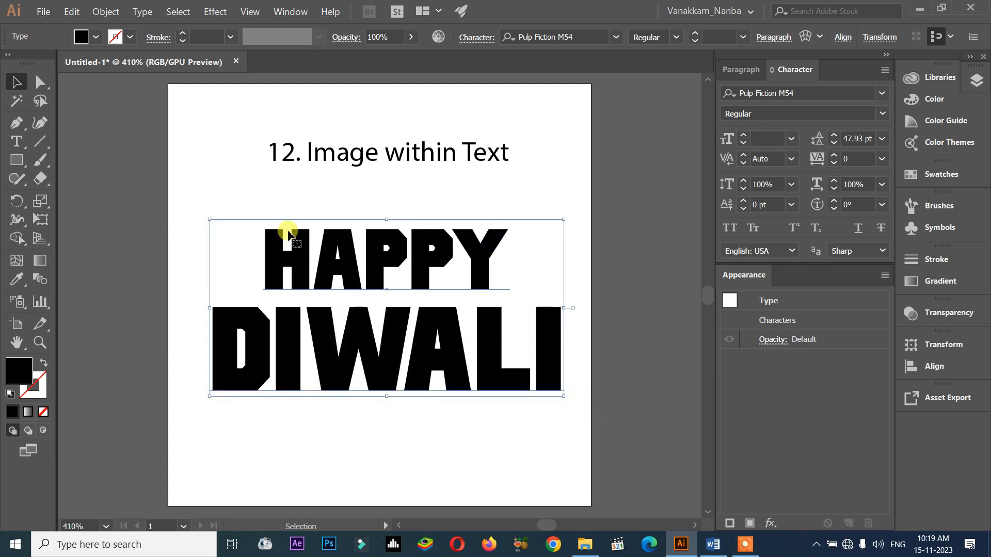
Fill the HAPPY DIWALI text with red and move both the heading and the text slightly higher on the artboard.
click(95, 37)
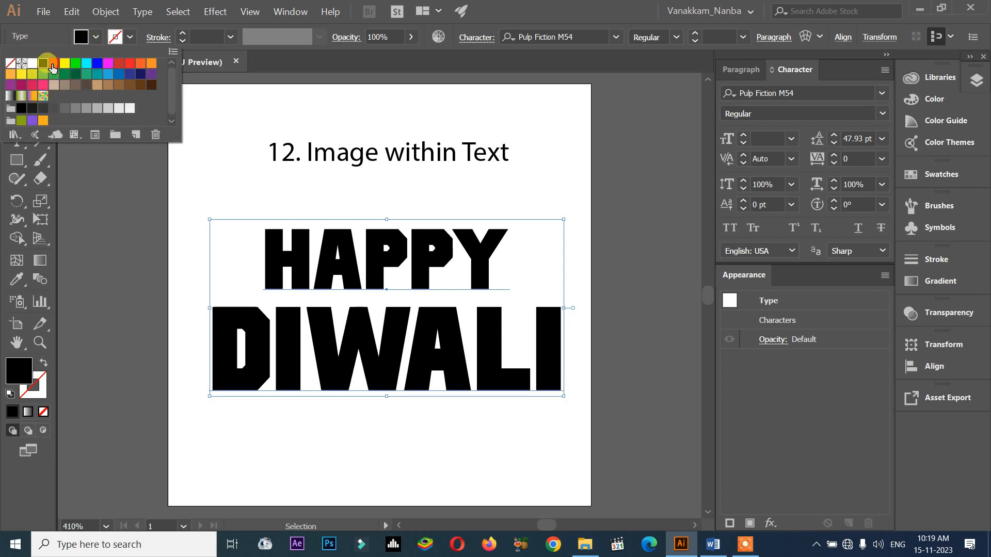
click(53, 64)
click(391, 188)
drag(391, 155, 391, 131)
drag(491, 371, 485, 361)
Place the image 2007.sm007.018..realistic fireworks border from its File Explorer folder into the Illustrator document.
click(585, 543)
drag(532, 289, 274, 347)
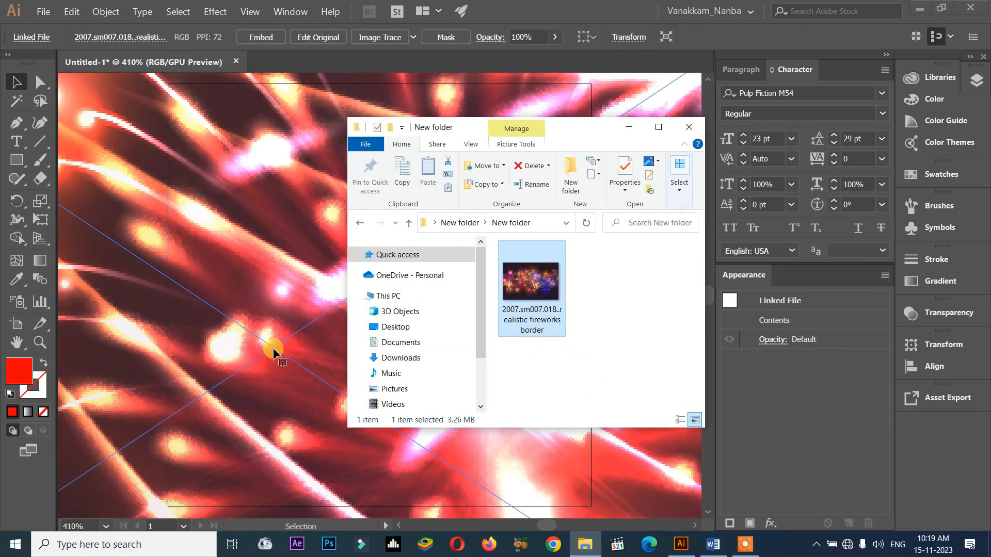
click(274, 347)
Scale the fireworks image down to just under the artboard's width and position it over the HAPPY DIWALI text.
scroll(379, 385, down, 10)
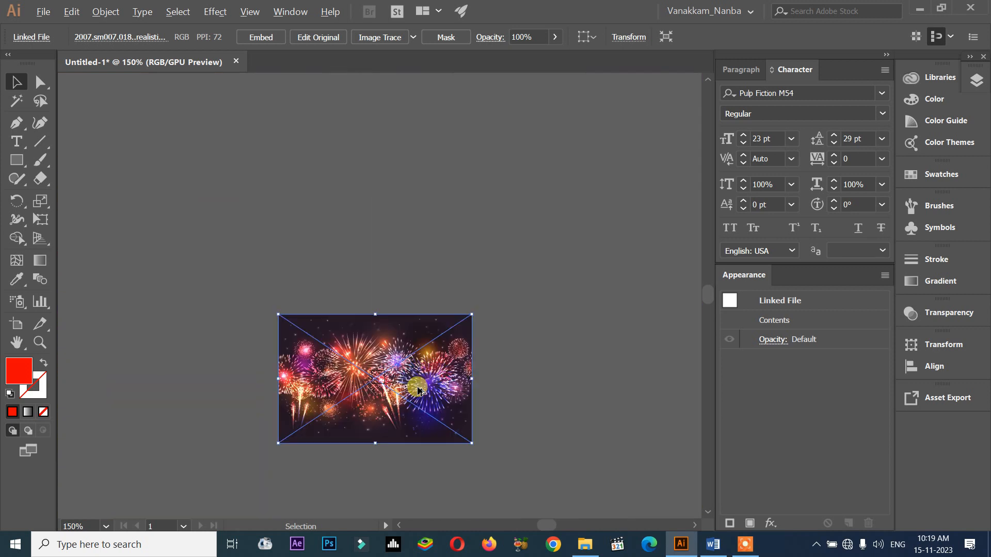
drag(471, 443, 327, 381)
scroll(388, 394, up, 5)
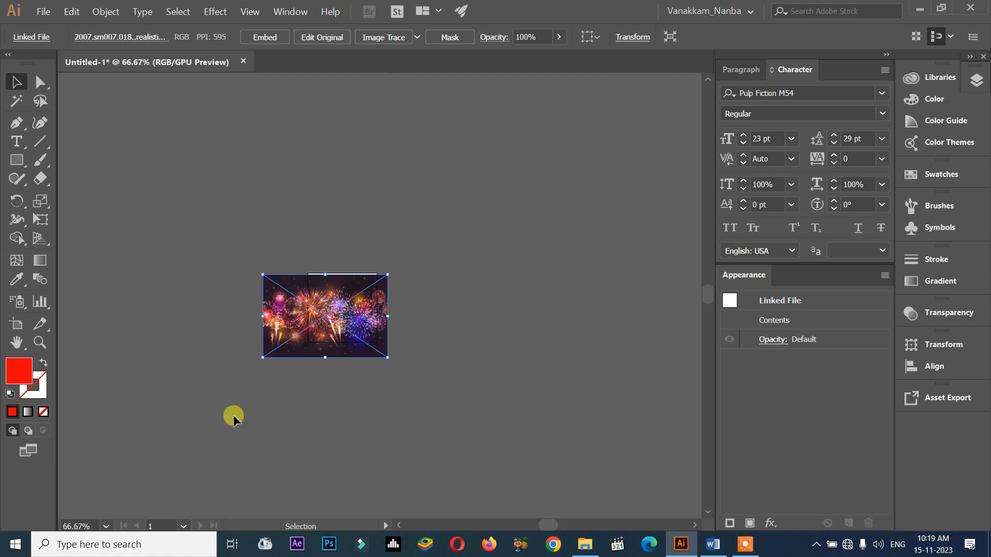
scroll(361, 224, up, 2)
drag(391, 325, 490, 232)
drag(476, 323, 499, 325)
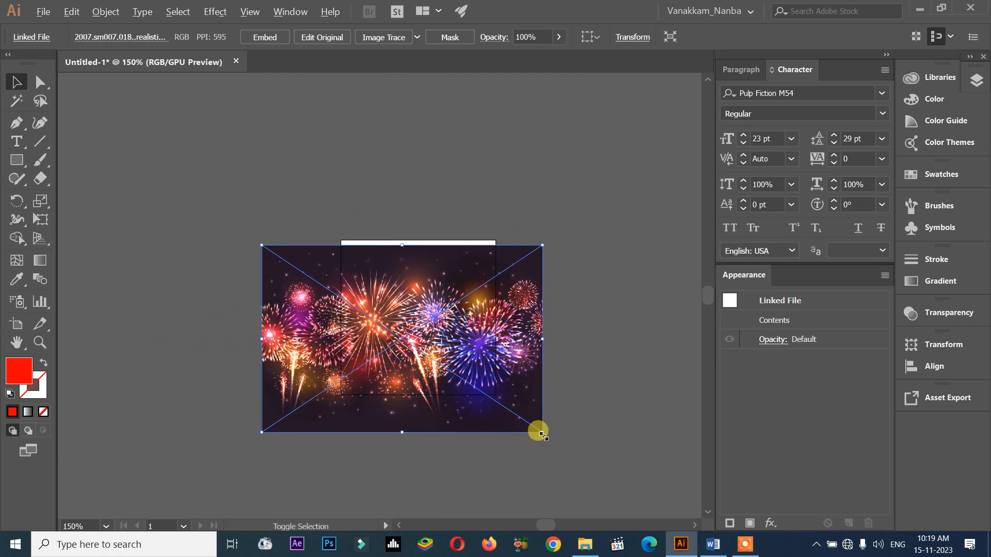
drag(539, 432, 515, 389)
drag(429, 340, 445, 328)
key(ctrl+equal)
mouse_move(505, 248)
mouse_down()
mouse_move(497, 274)
mouse_move(498, 261)
mouse_up()
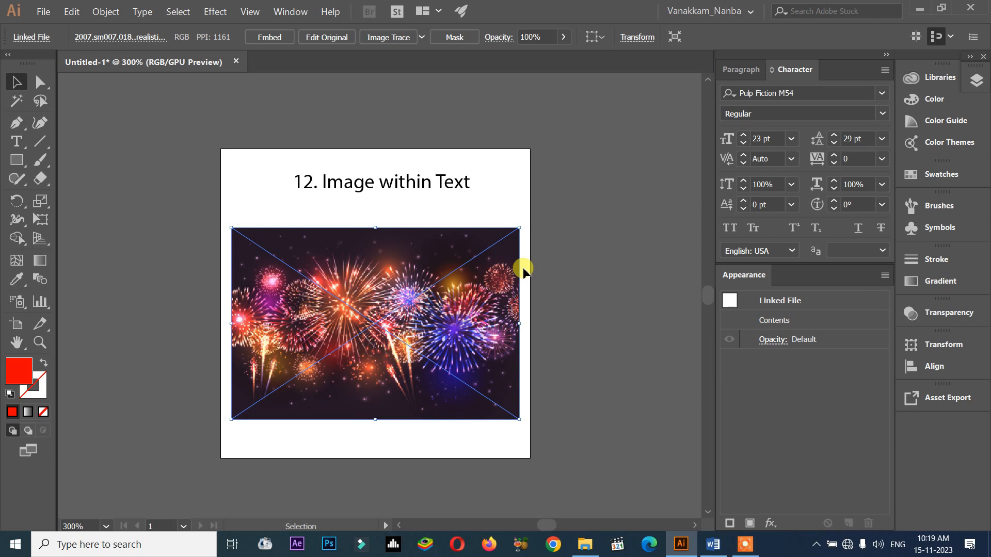
Move the fireworks image aside to expose the HAPPY DIWALI text beneath it, and undo the move.
drag(448, 318, 348, 413)
click(428, 321)
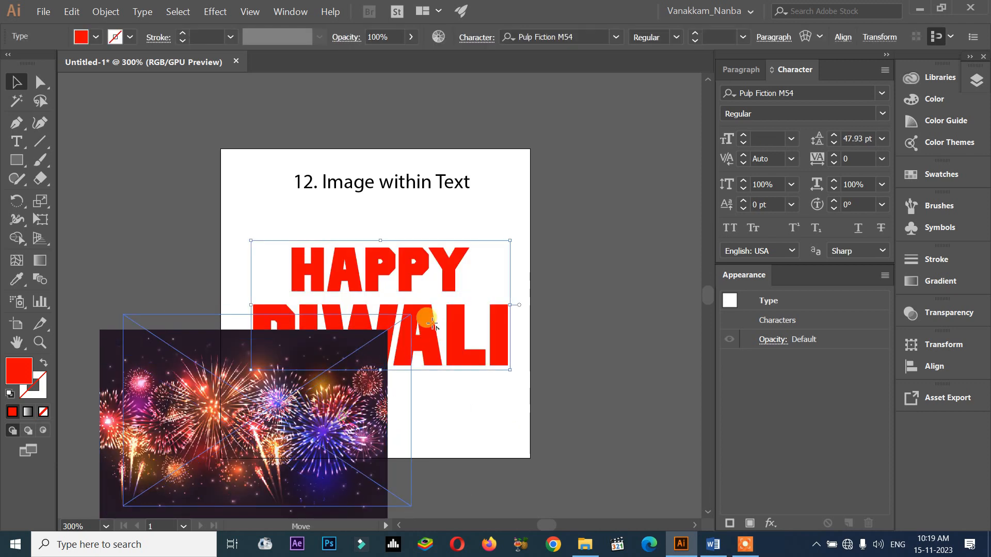
key(ctrl+z)
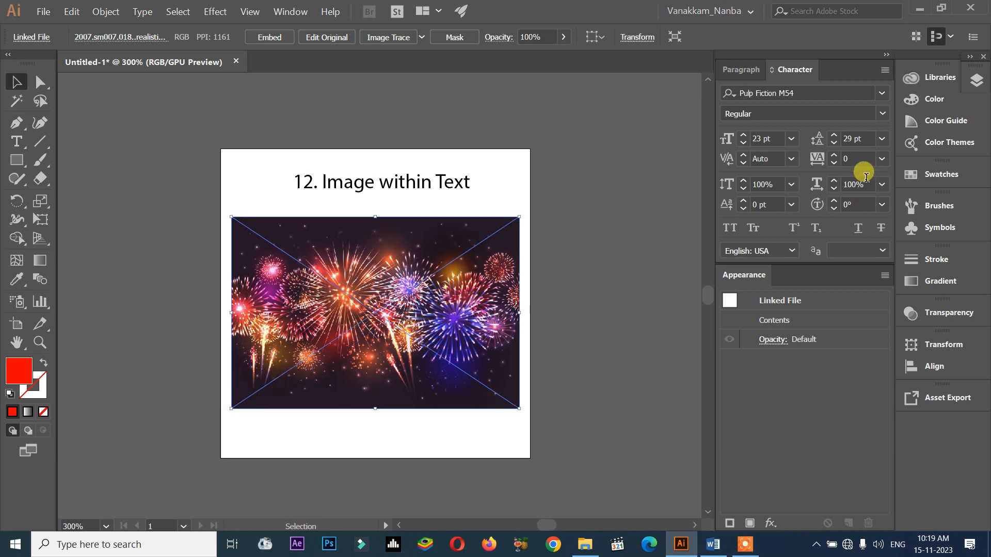
Move the linked fireworks image below the HAPPY DIWALI text in the layer order and select the text.
click(979, 87)
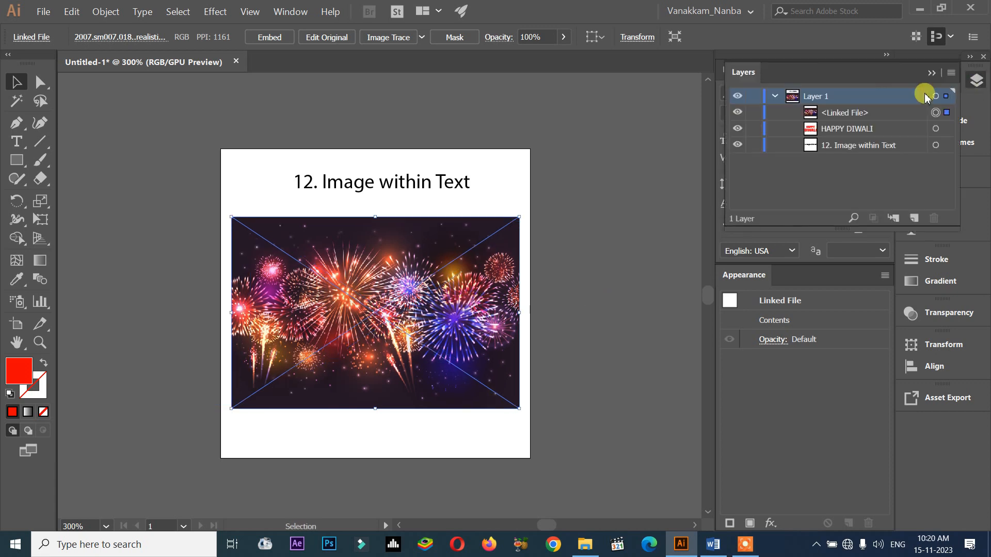
click(838, 112)
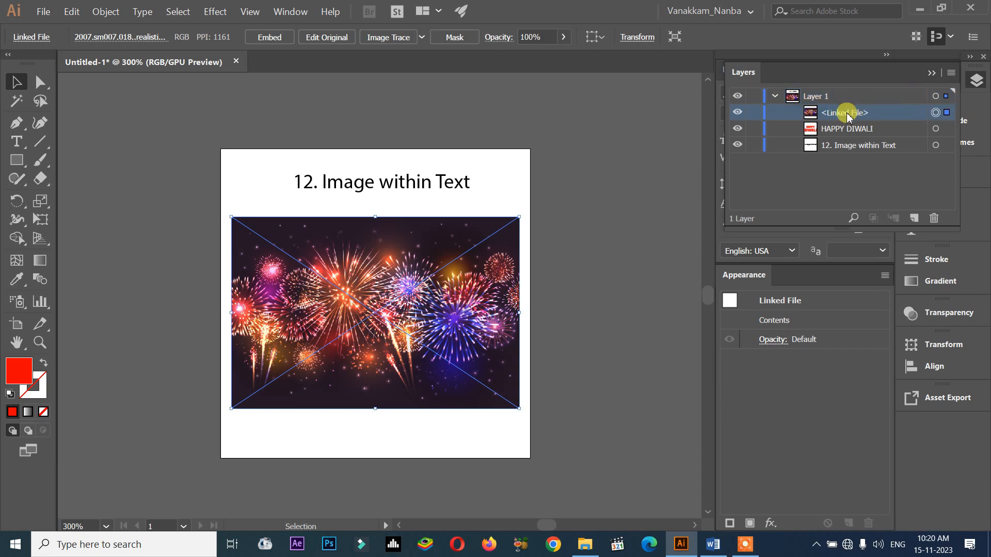
drag(838, 112, 843, 136)
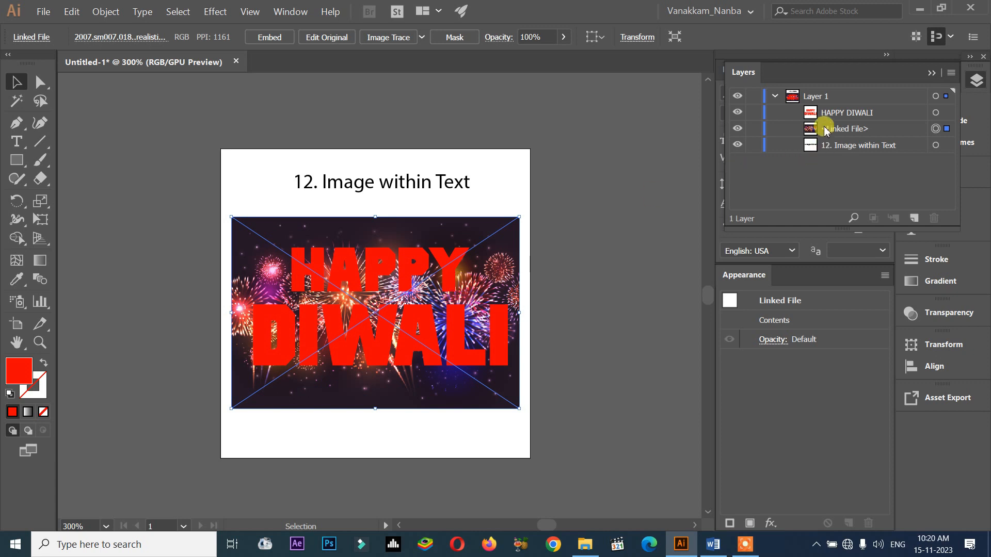
click(454, 278)
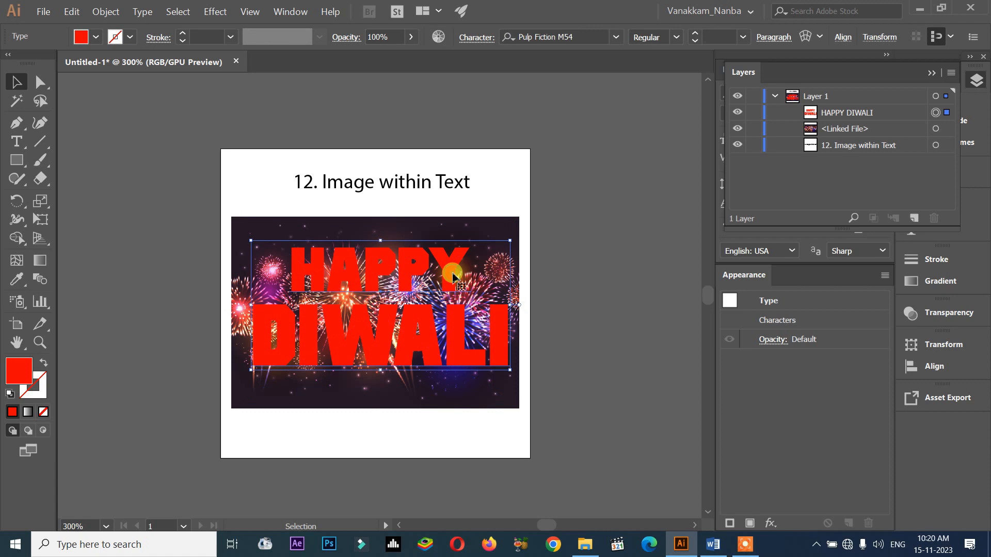
Move the linked fireworks image below the "12. Image within Text" title in the layer order.
click(853, 135)
click(851, 116)
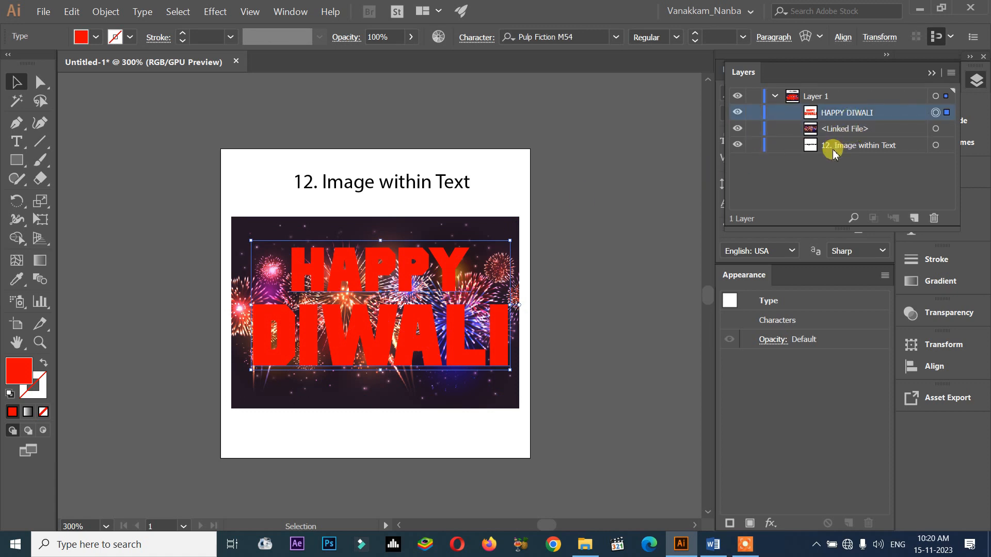
click(835, 147)
click(387, 183)
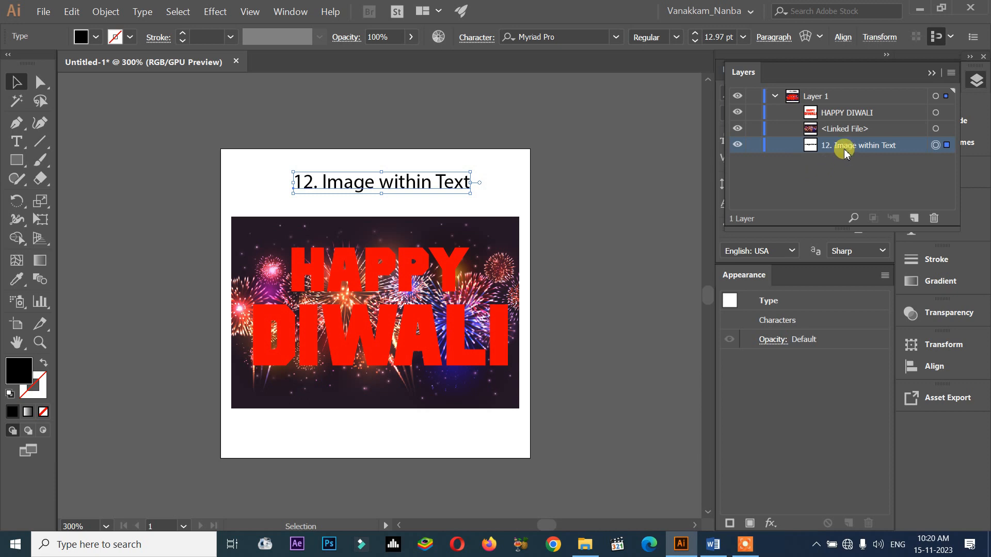
drag(836, 132, 836, 151)
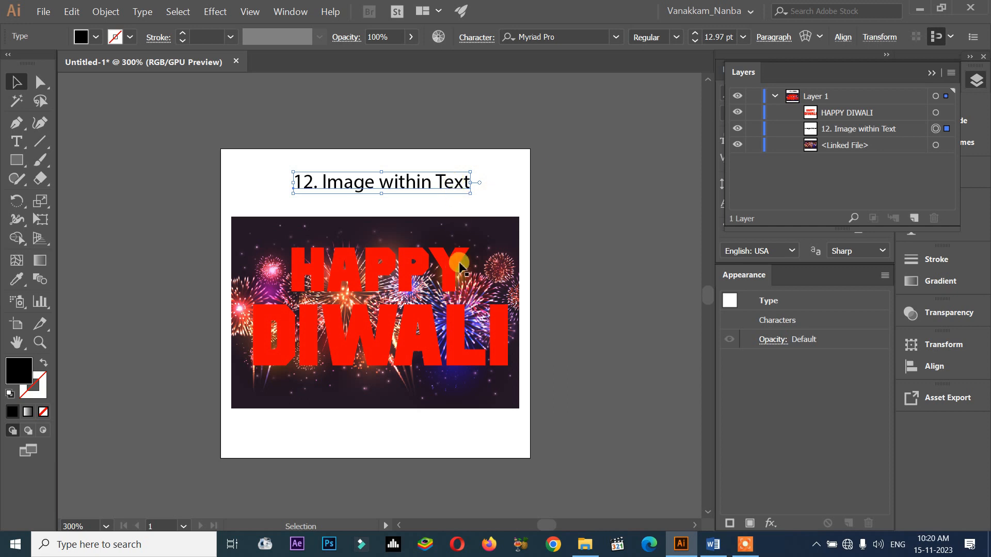
Move the linked fireworks image back above the title in the layer order, directly beneath the HAPPY DIWALI text.
click(490, 232)
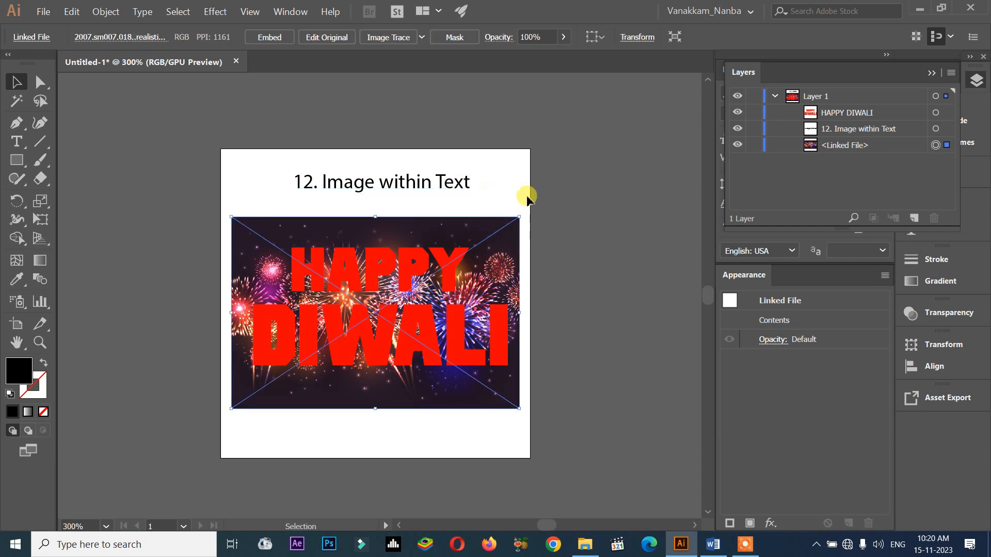
click(447, 181)
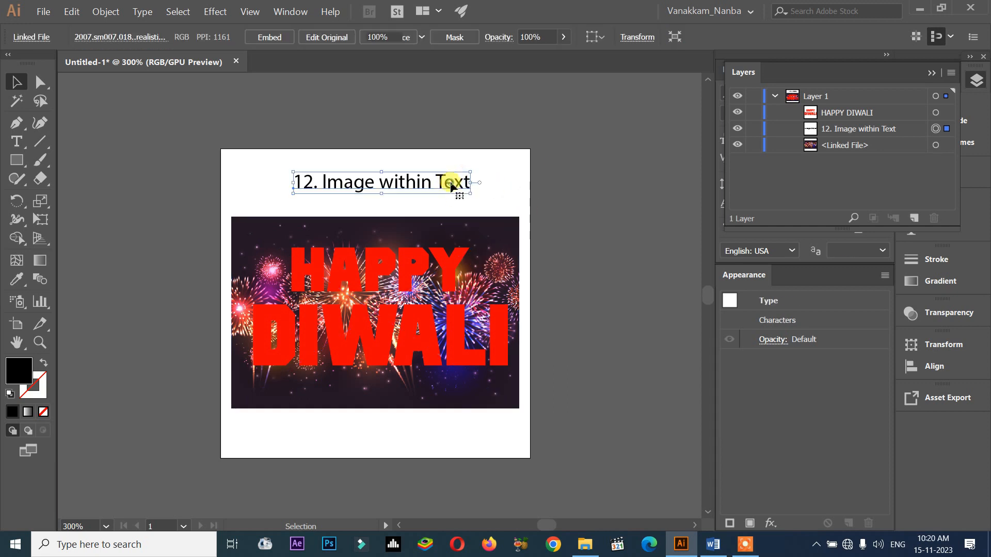
click(443, 273)
drag(885, 148, 868, 118)
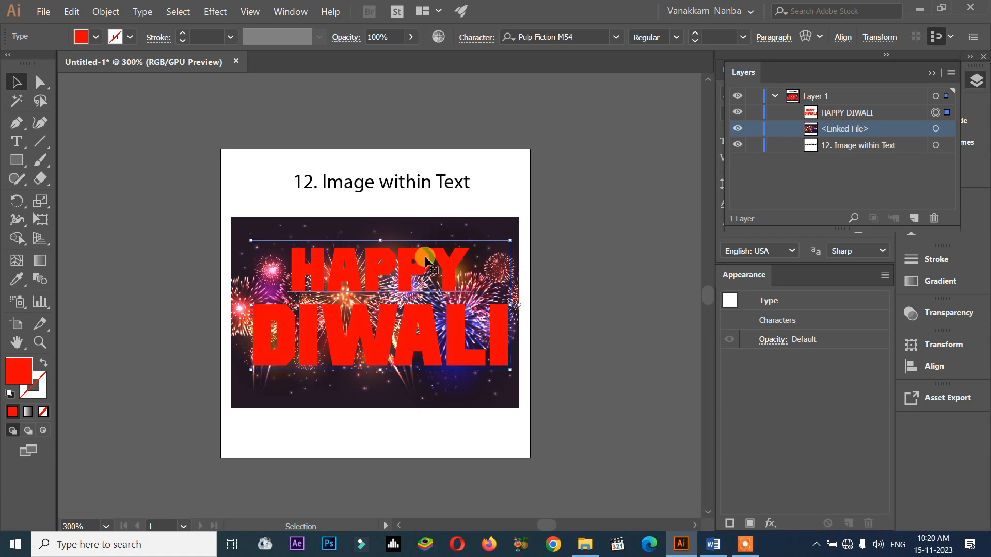
Select the fireworks image together with the HAPPY DIWALI text and make a clipping mask from them.
click(449, 222)
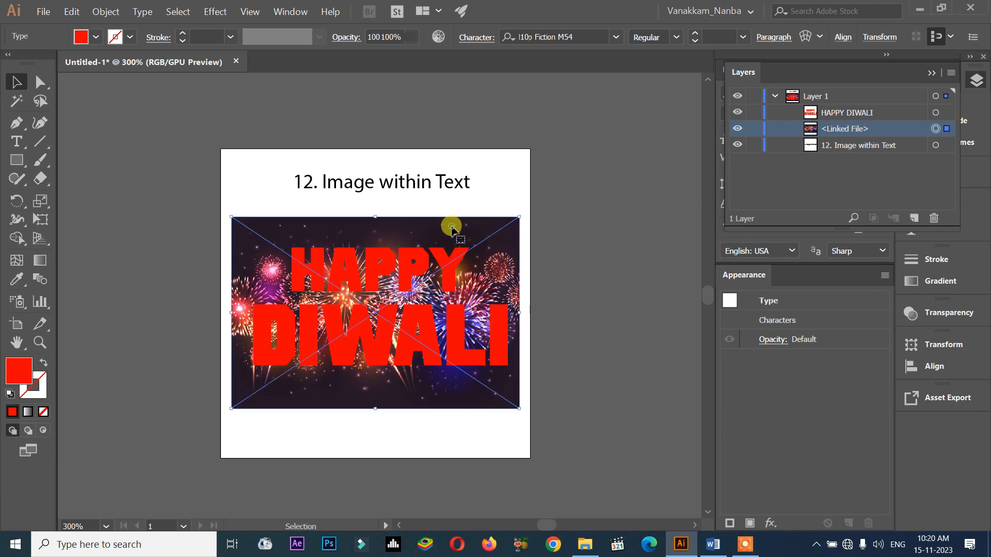
click(538, 274)
drag(570, 237, 163, 423)
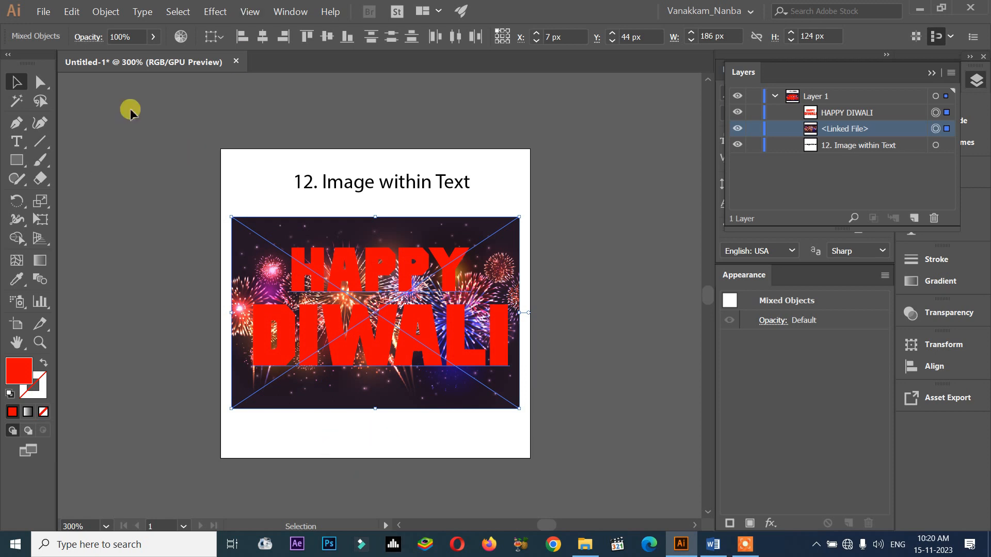
click(106, 14)
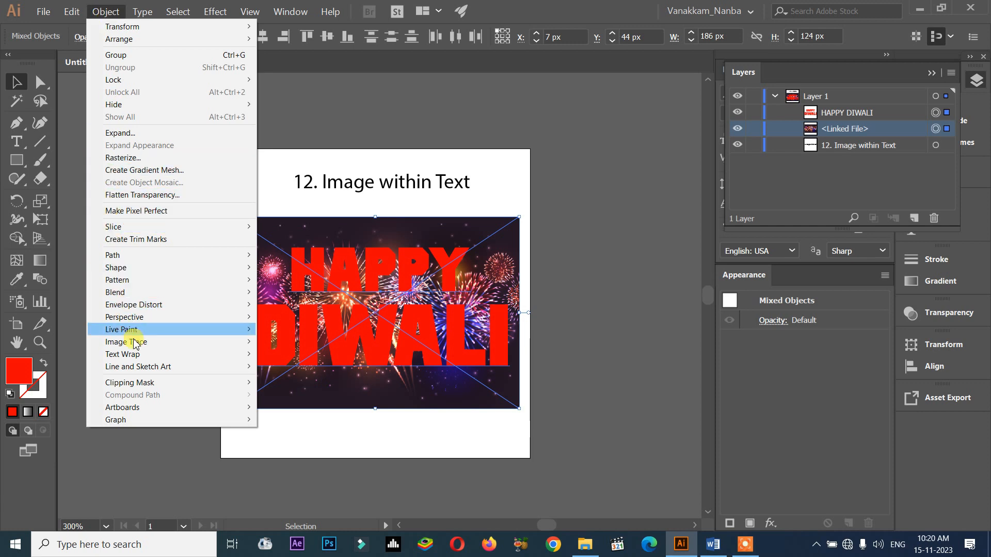
mouse_move(137, 386)
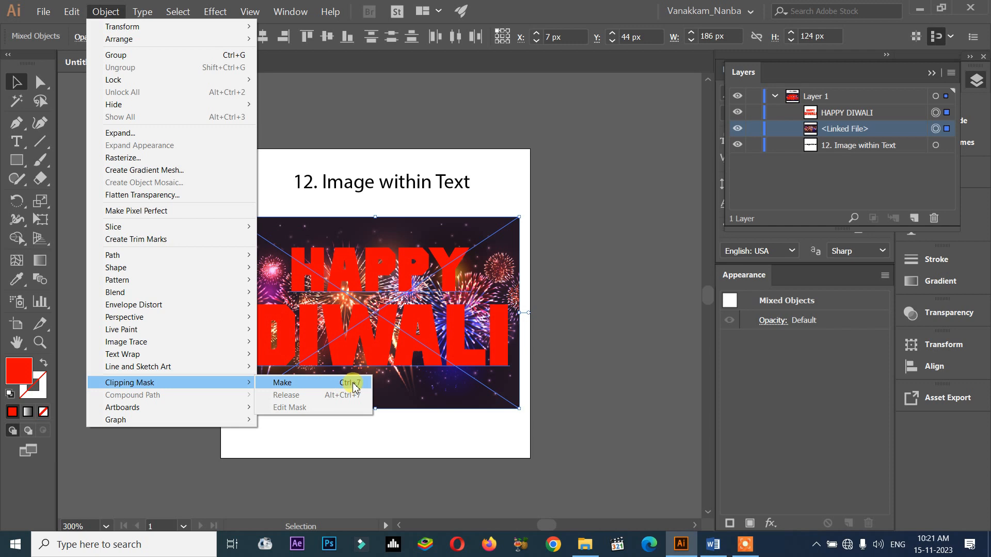
click(302, 389)
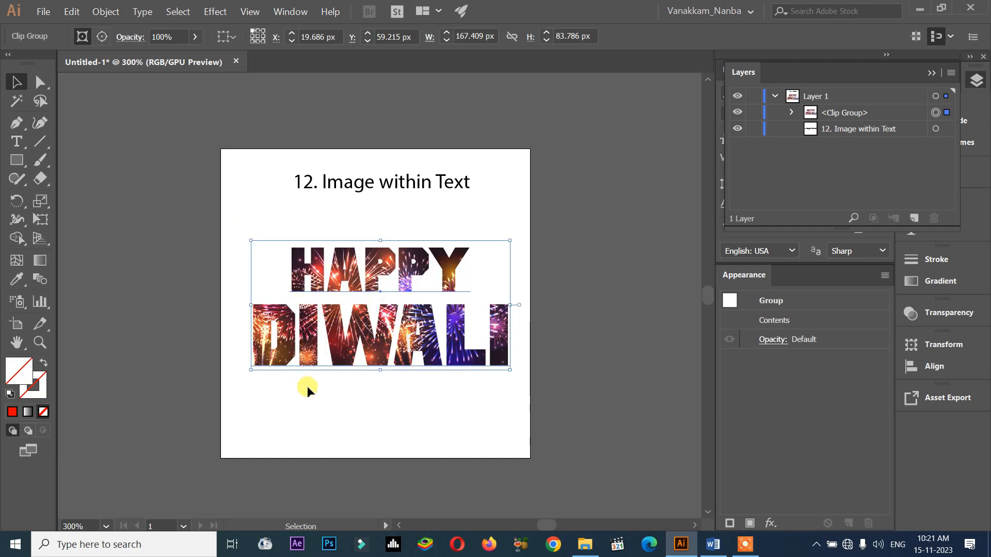
Move the clipped HAPPY DIWALI artwork slightly left on the artboard, to about X 11.7 px and Y 60.2 px.
click(308, 386)
scroll(310, 383, up, 4)
scroll(396, 347, down, 3)
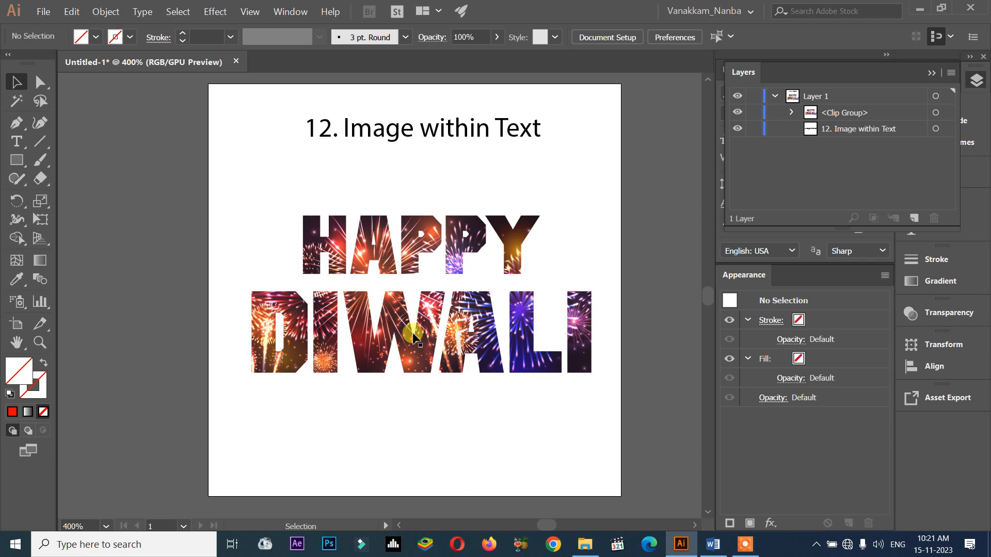
click(408, 347)
drag(408, 348, 412, 313)
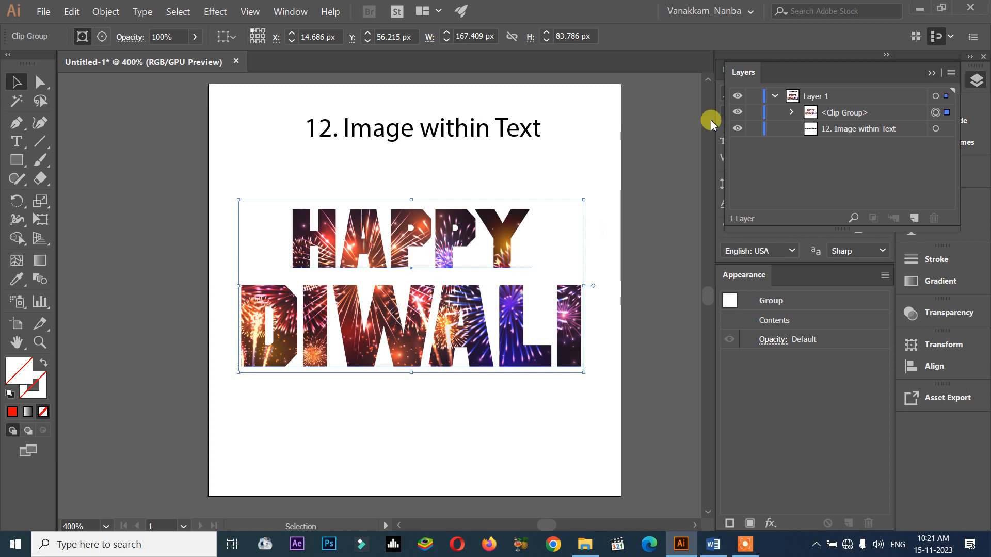
click(834, 115)
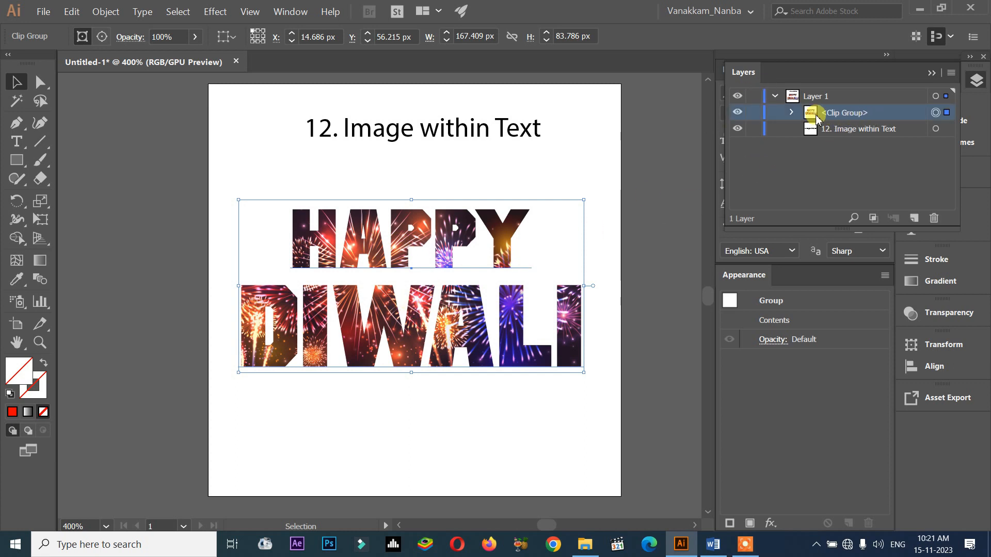
drag(491, 294, 505, 285)
Examine the clipped lettering up close and expand the clip group to inspect its HAPPY DIWALI text and linked image.
alt+scroll(351, 255, up, 3)
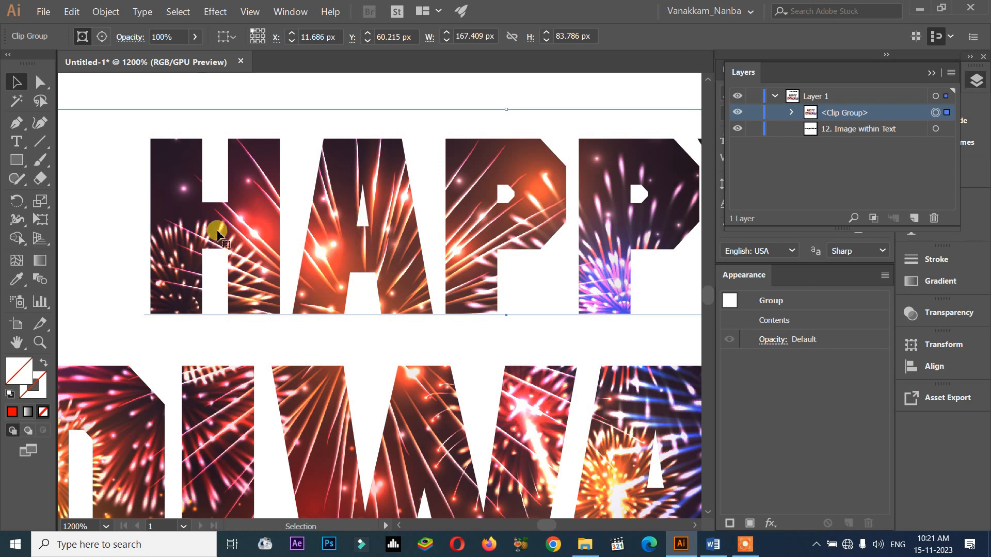
scroll(396, 279, down, 1)
scroll(397, 283, down, 2)
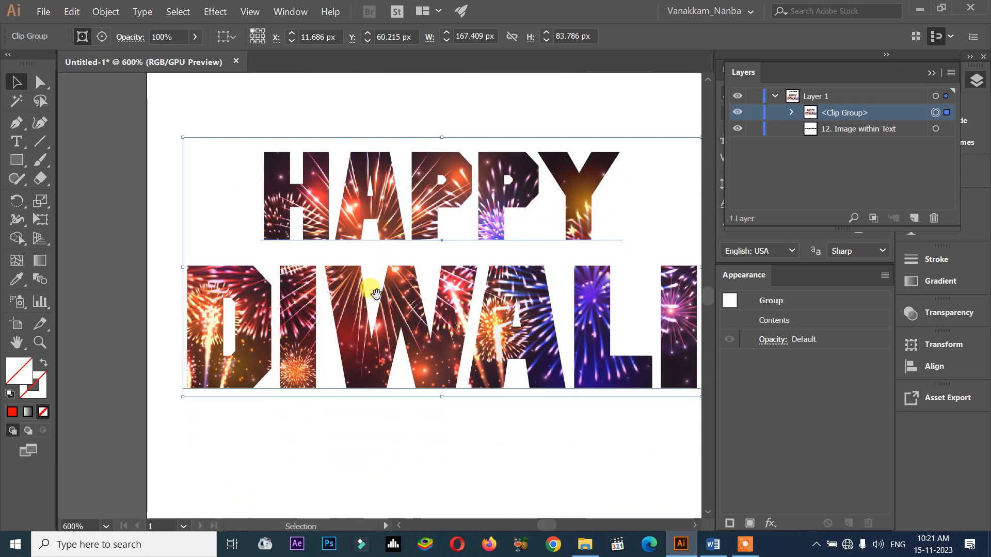
scroll(361, 289, right, 2)
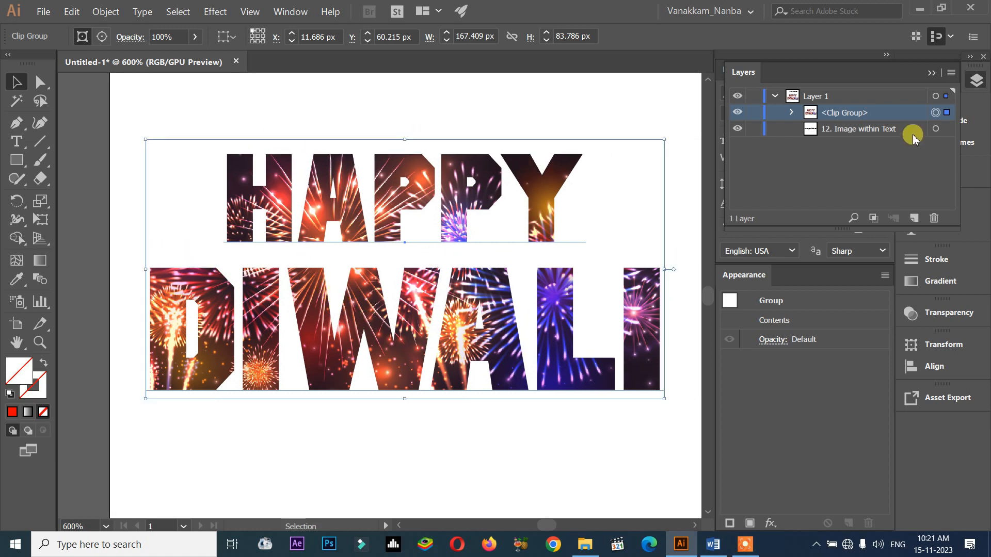
click(791, 112)
click(792, 112)
click(792, 112)
click(873, 133)
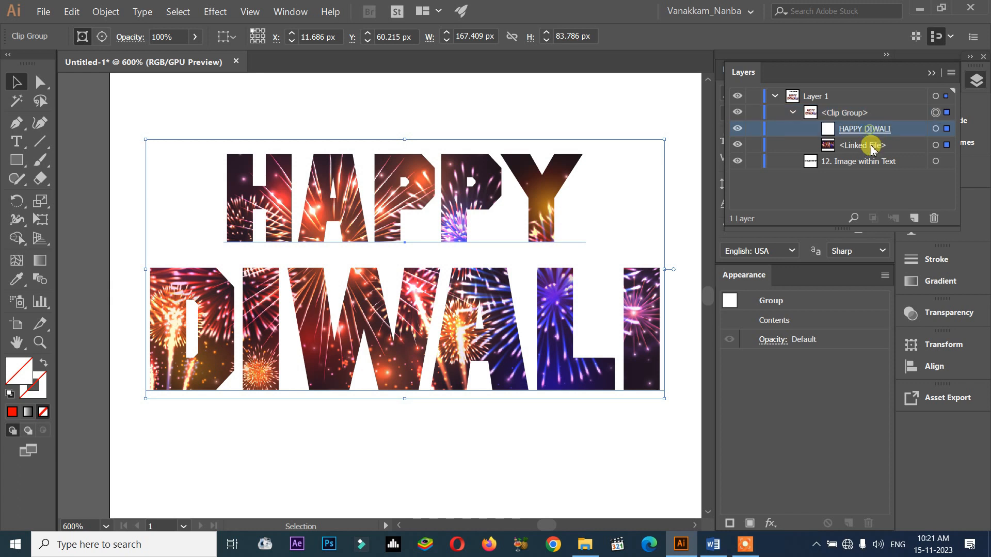
click(871, 147)
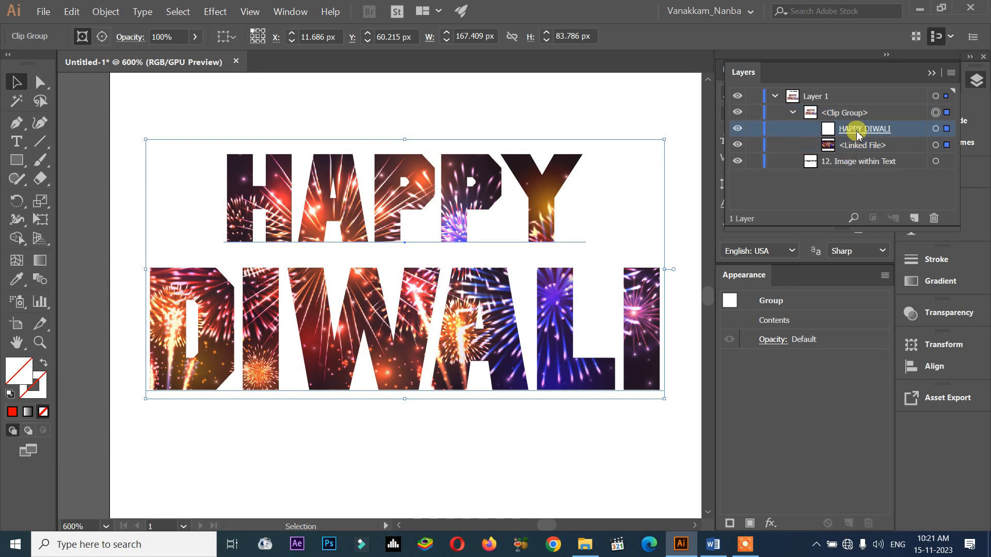
drag(578, 308, 564, 305)
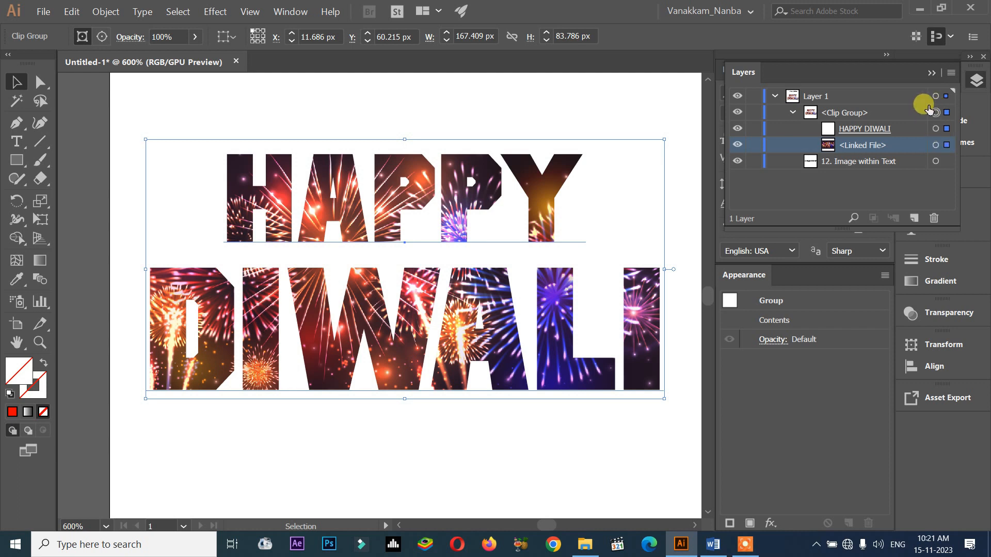
Move the whole HAPPY DIWALI clip group down and to the right on the artboard, and undo the move.
click(935, 145)
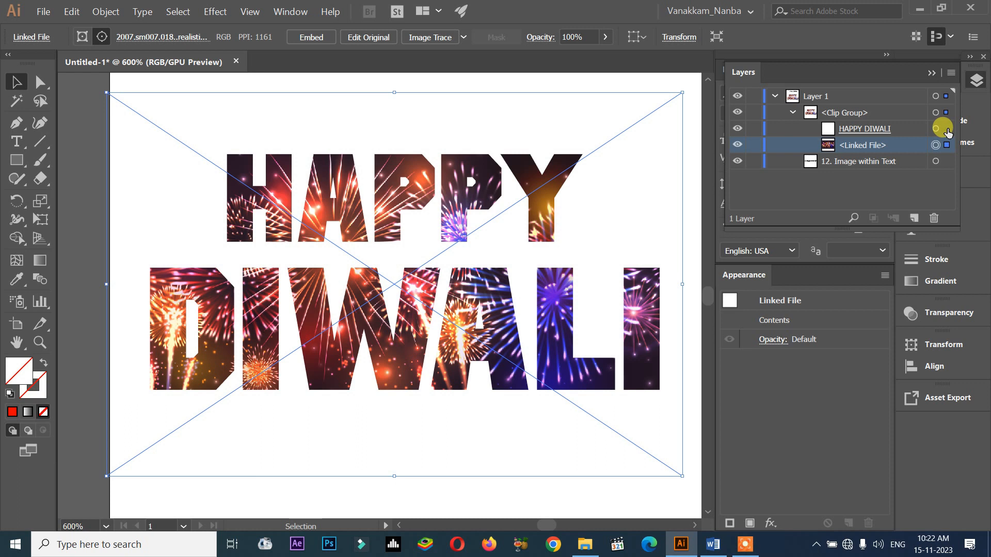
drag(495, 321, 516, 310)
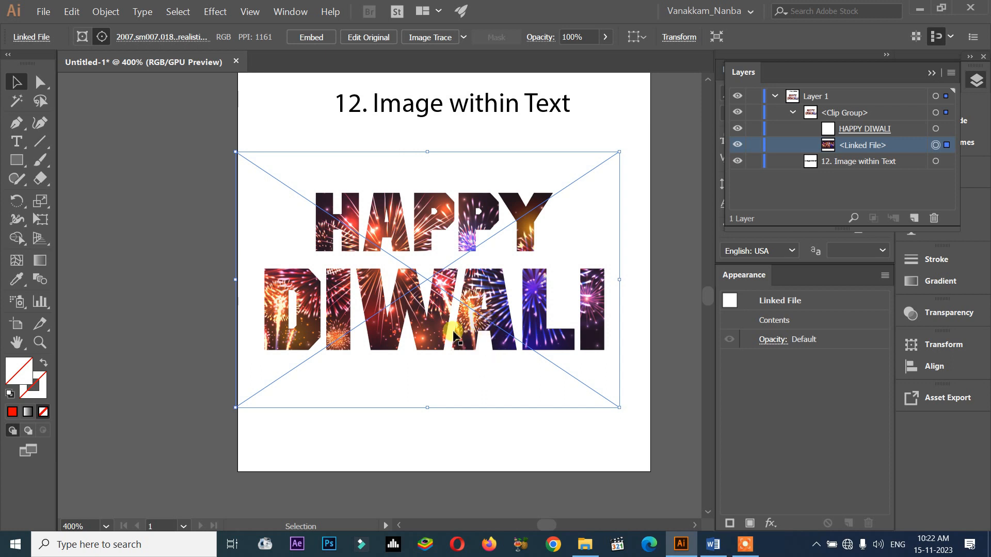
drag(463, 341, 491, 357)
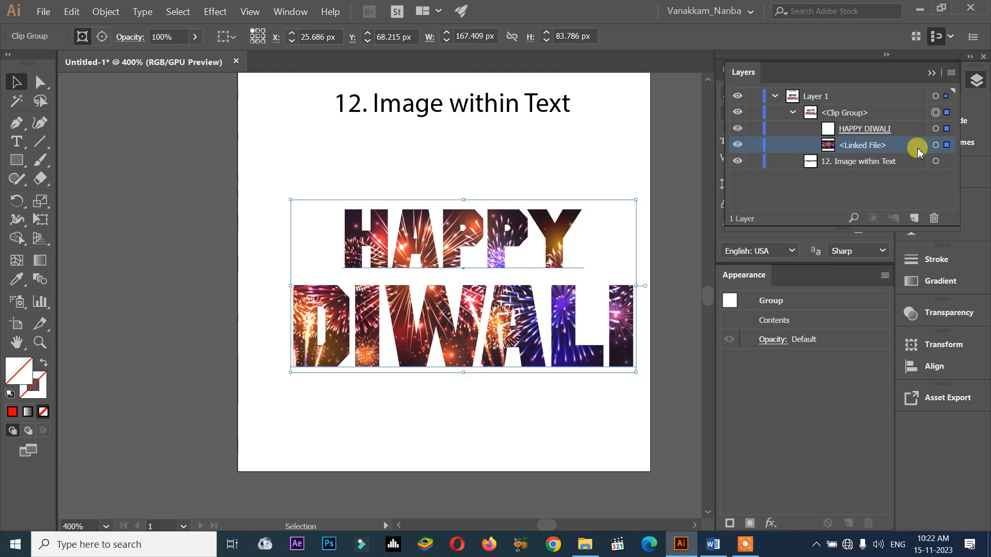
key(ctrl+z)
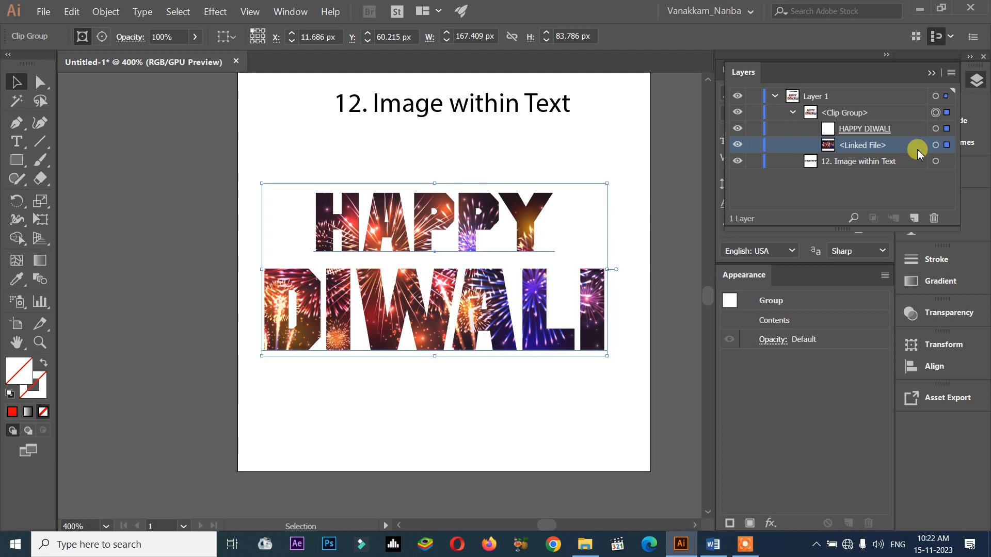
Shift only the linked fireworks image slightly up and right inside the HAPPY DIWALI clip group, and clear the selection.
click(948, 145)
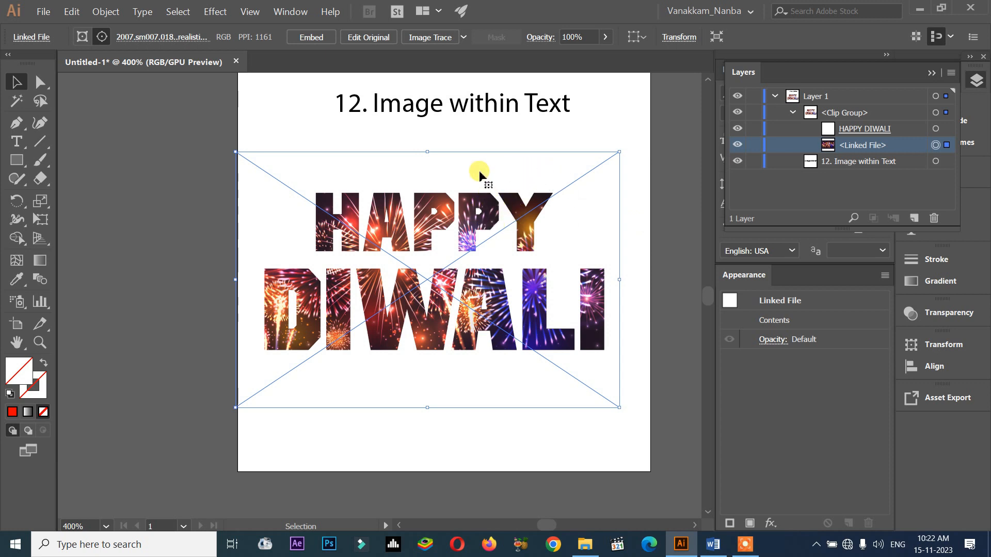
drag(475, 165, 506, 162)
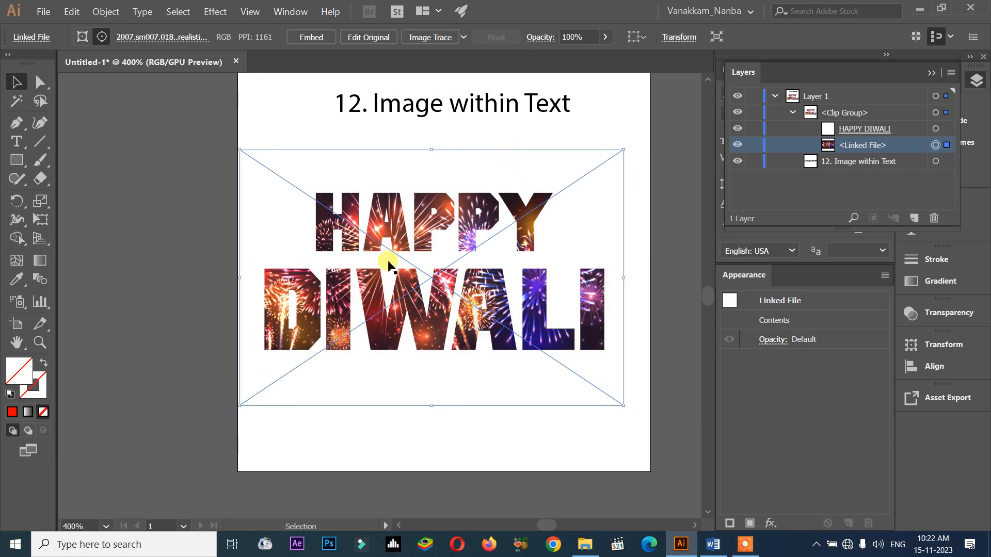
drag(410, 380, 400, 408)
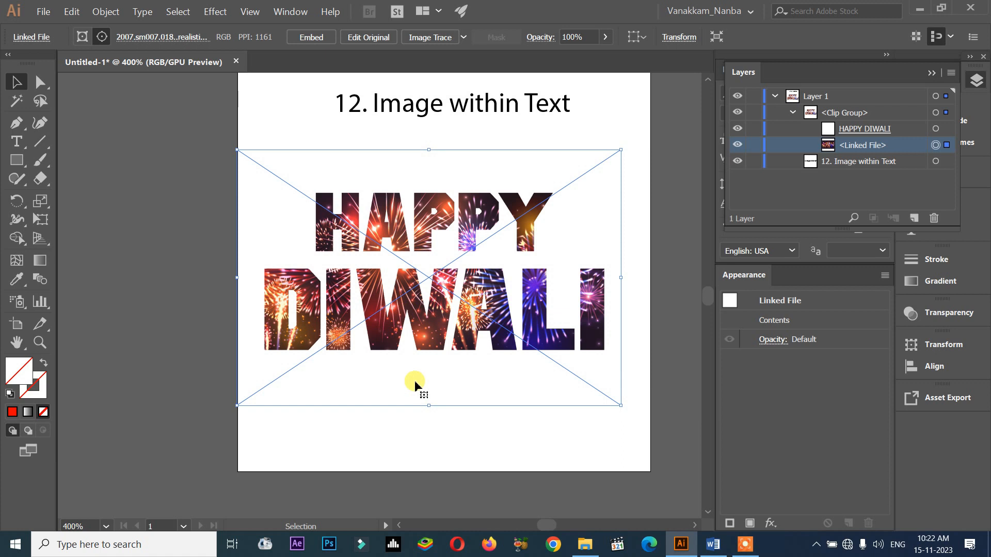
key(Left)
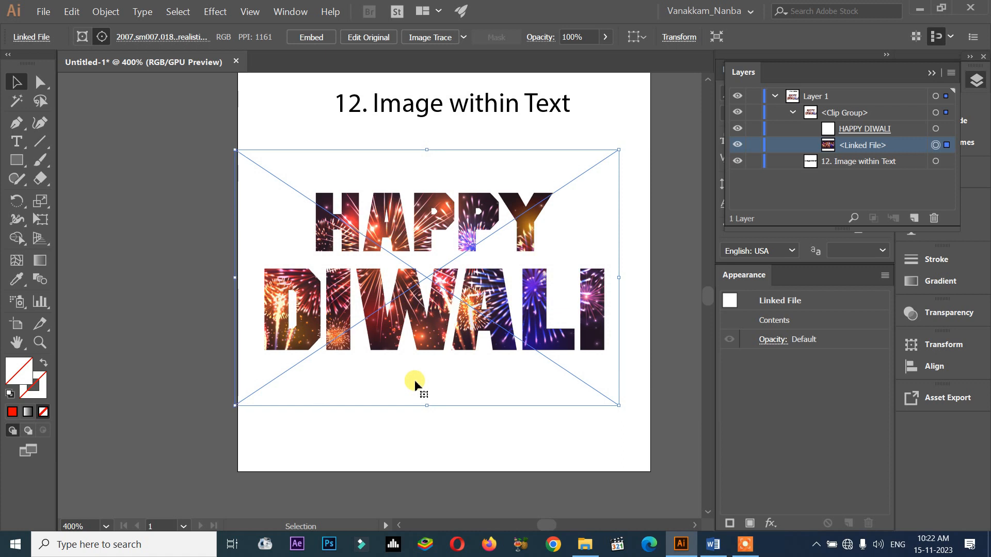
key(Right)
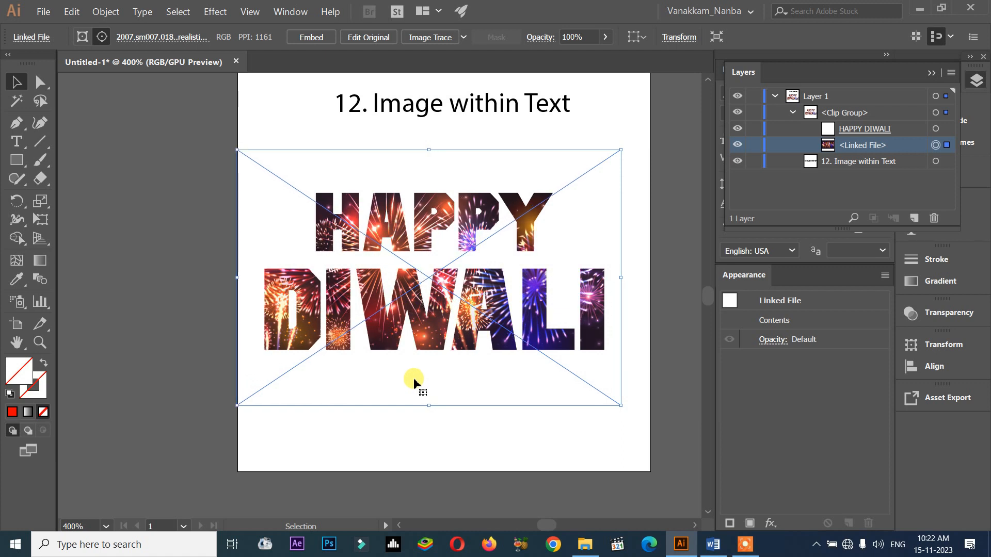
click(418, 423)
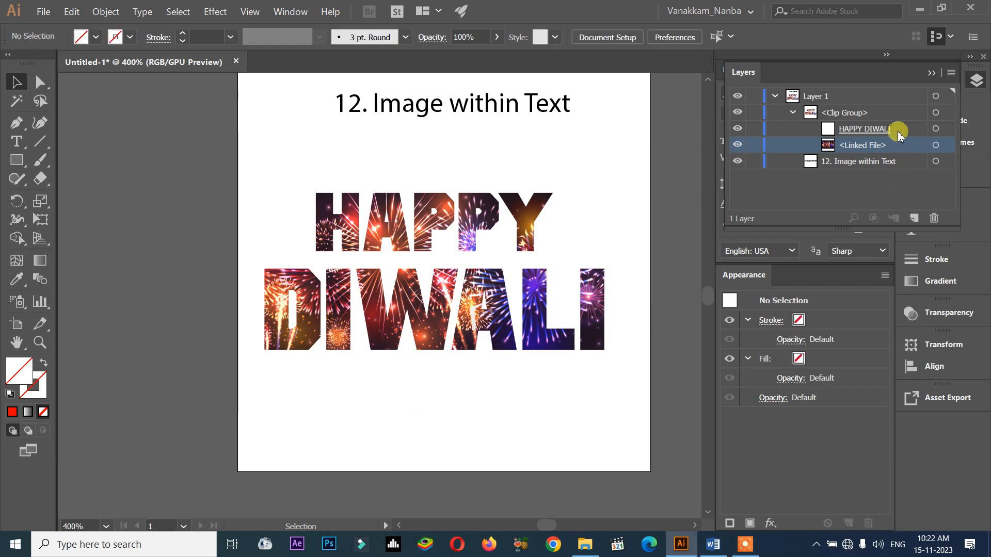
Collapse the clip group in the layer list and examine the fireworks-filled HAPPY DIWALI lettering up close.
click(793, 113)
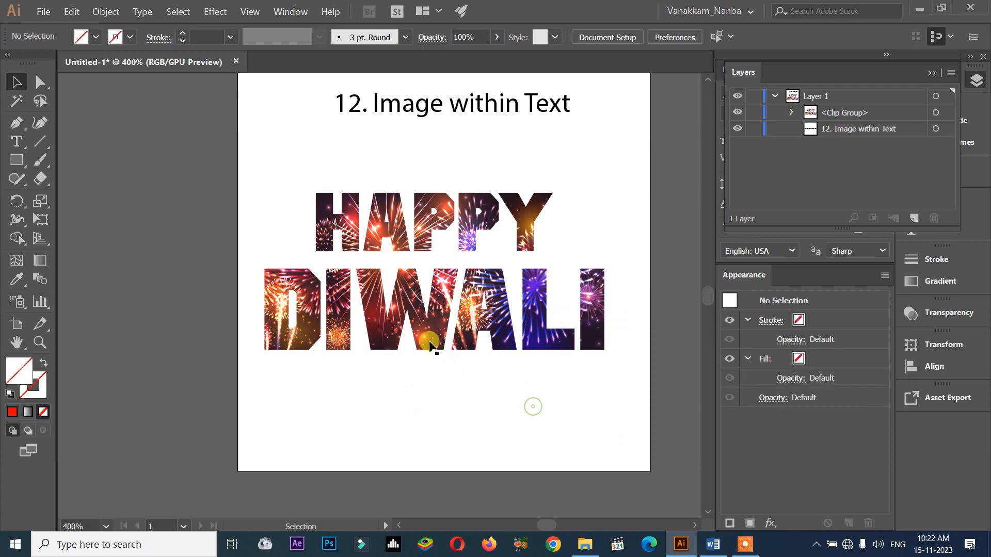
scroll(404, 262, up, 2)
mouse_move(543, 315)
mouse_down()
mouse_move(387, 331)
mouse_move(541, 329)
mouse_up()
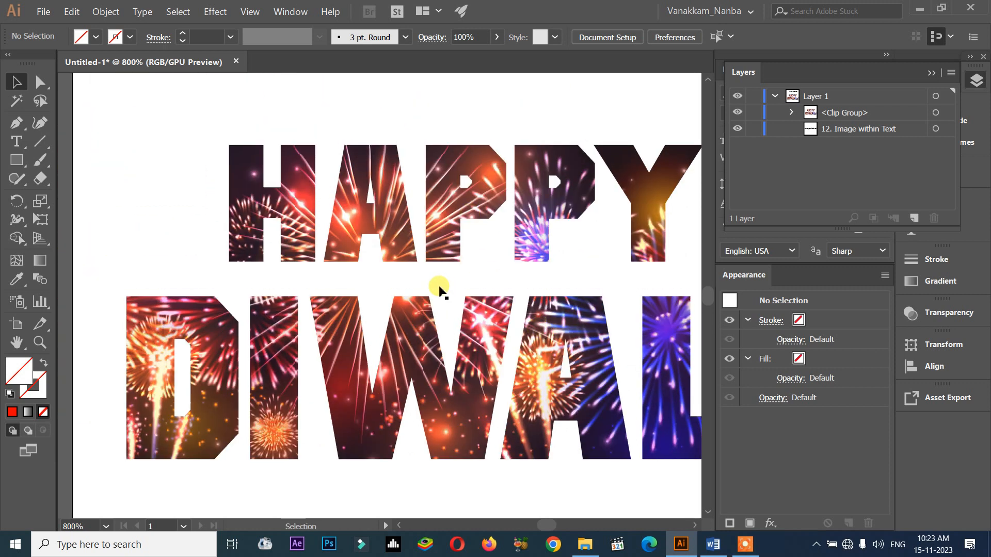
scroll(442, 286, down, 2)
scroll(388, 285, up, 1)
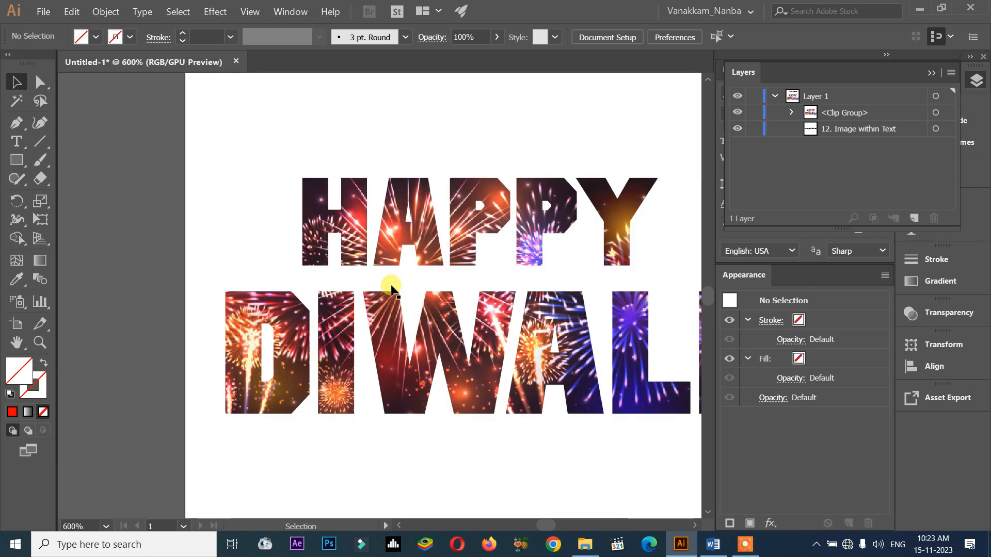
scroll(493, 276, right, 2)
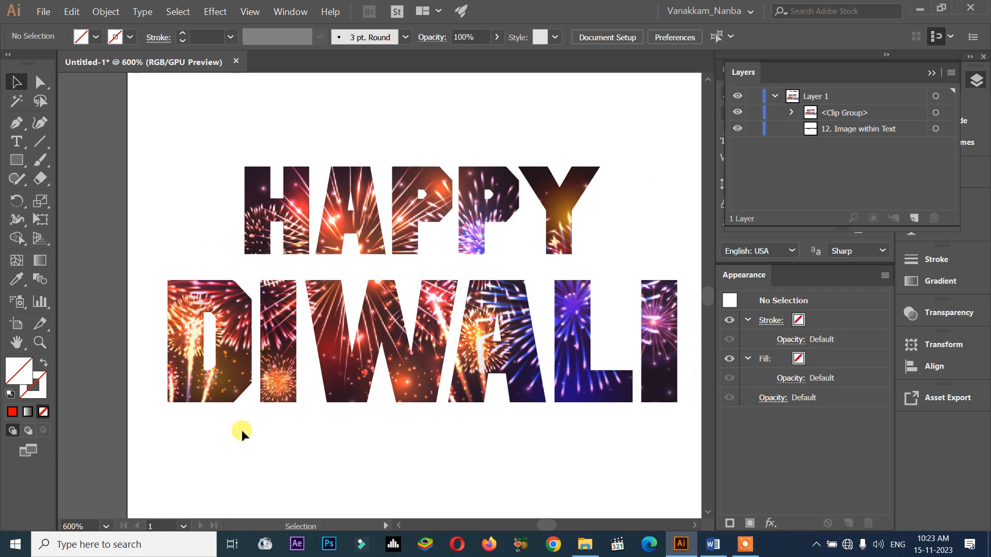
drag(518, 354, 501, 344)
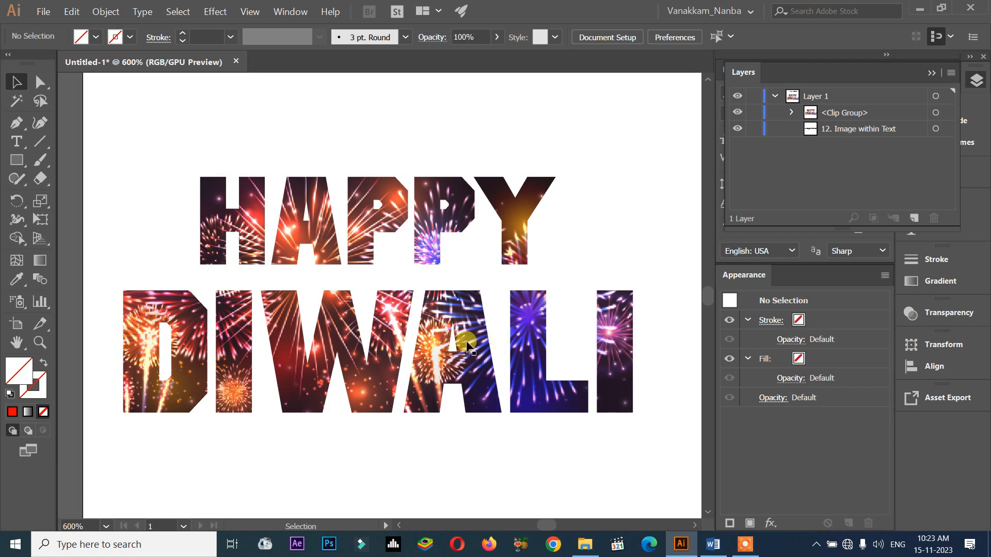
Select the whole HAPPY DIWALI clip group and review the available Clipping Mask commands without applying any.
scroll(470, 343, down, 2)
scroll(470, 344, up, 1)
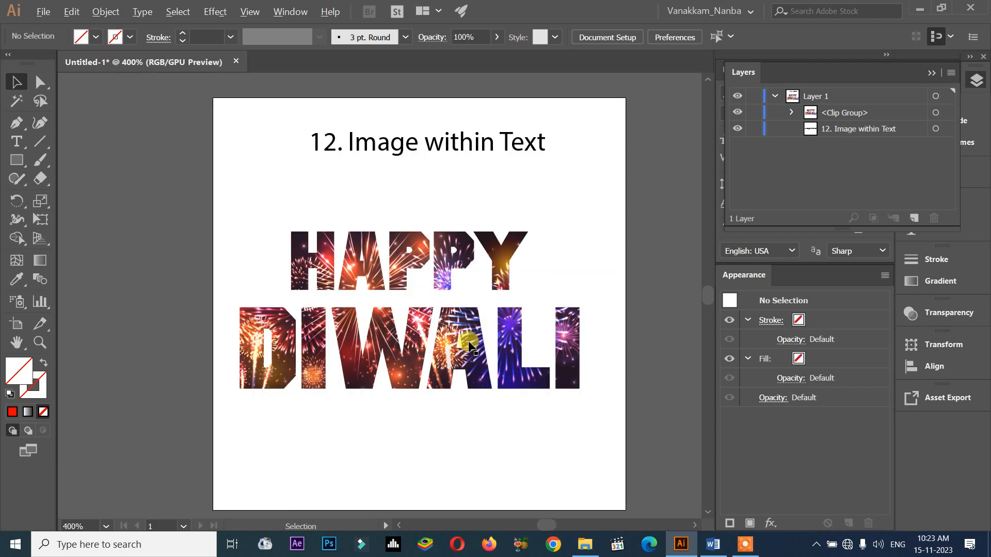
drag(423, 316, 247, 242)
click(106, 11)
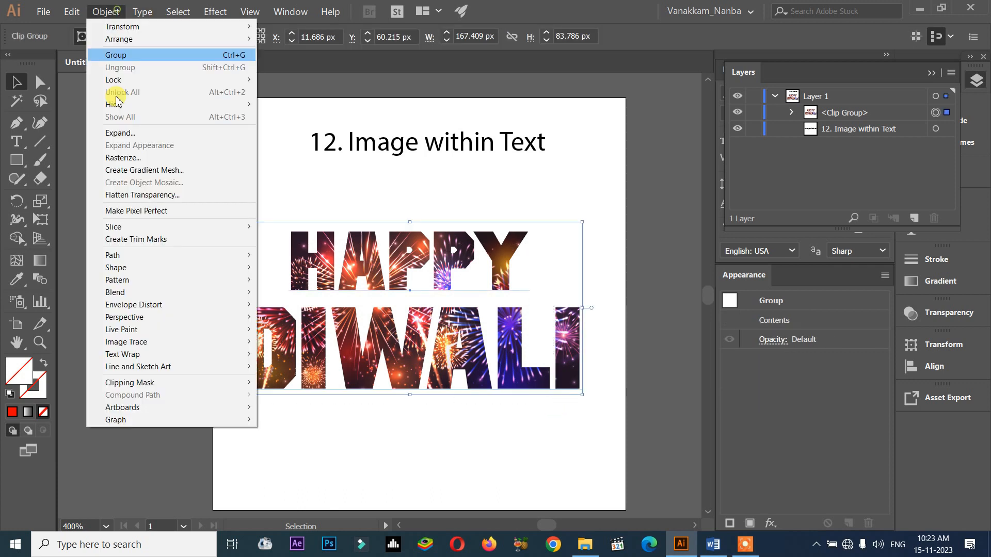
mouse_move(176, 382)
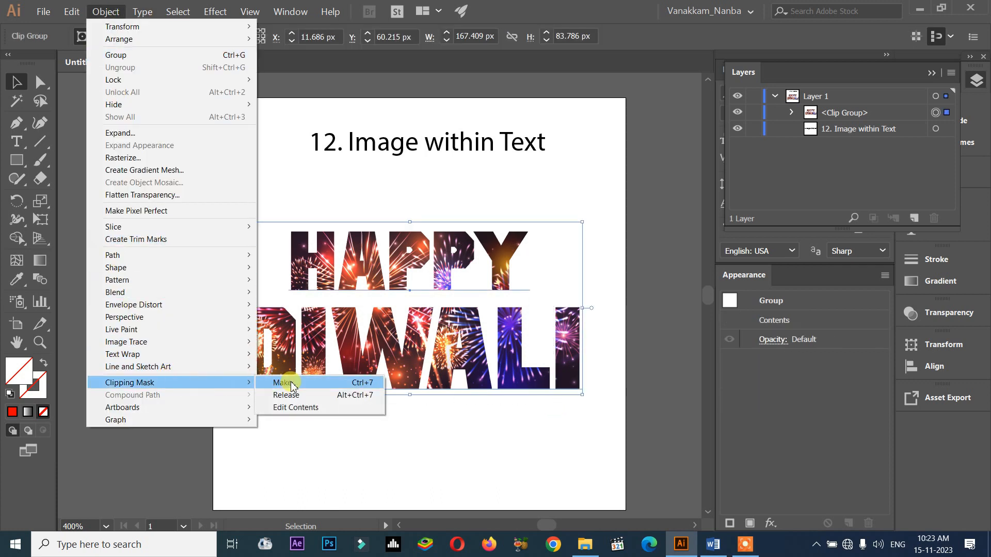
click(447, 454)
Shift the HAPPY DIWALI clip group about 3 px right and 1 px up, and move the "12. Image within Text" title slightly down.
mouse_move(499, 333)
mouse_down()
mouse_move(516, 331)
mouse_move(504, 333)
mouse_up()
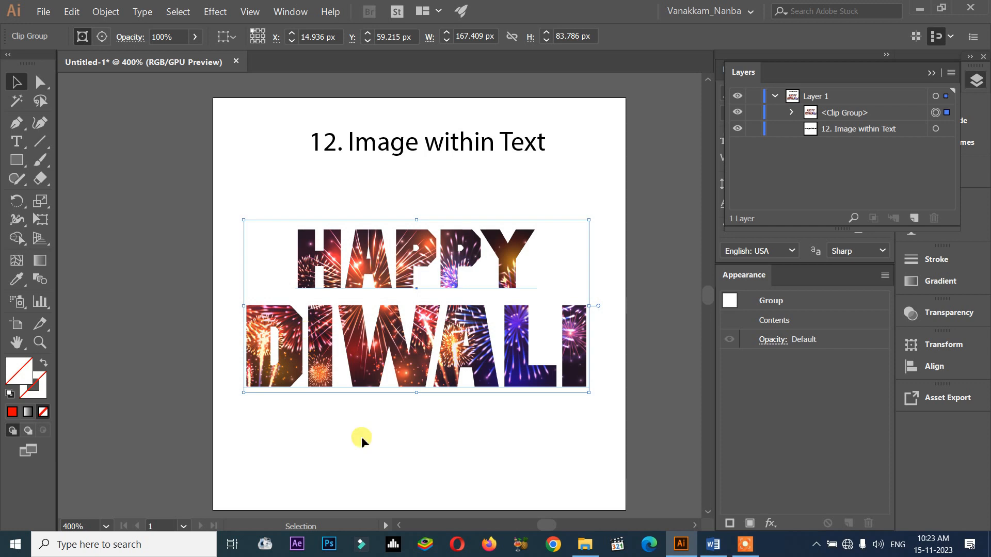
scroll(240, 366, up, 2)
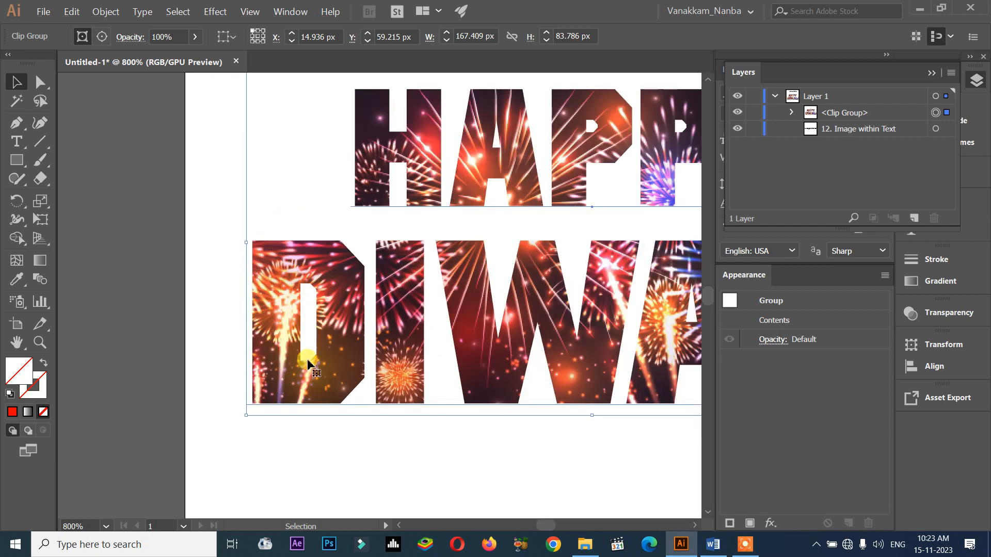
scroll(330, 369, down, 2)
click(450, 425)
scroll(450, 363, down, 1)
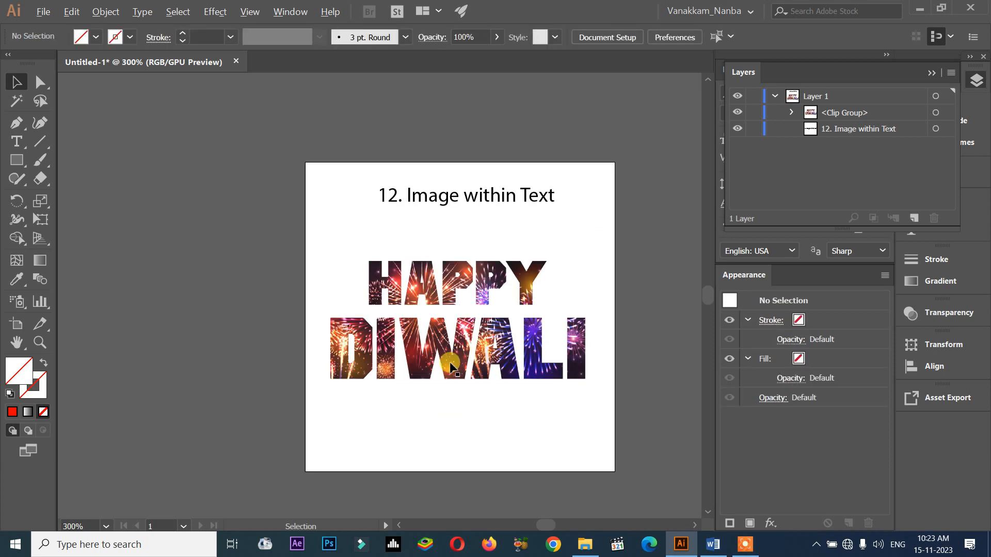
click(479, 198)
drag(500, 192, 498, 201)
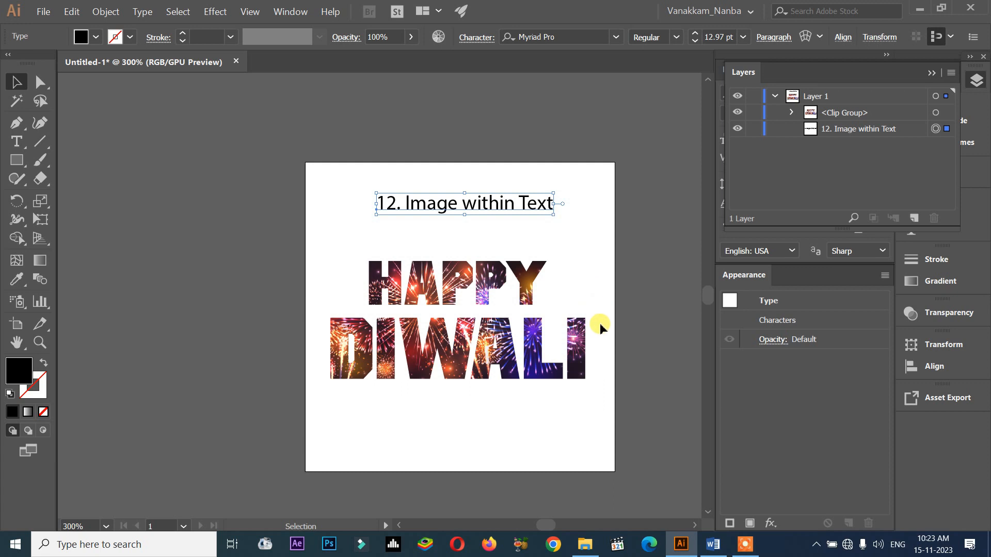
Switch to the TYPE document in Word, undo the green highlight on item 12, Image within Text, and highlight that item in yellow.
click(713, 546)
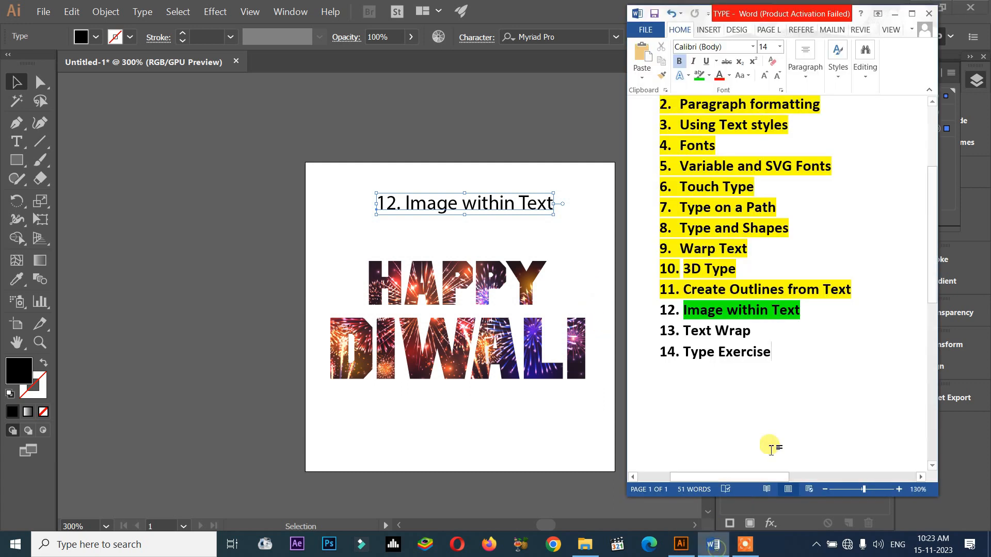
key(ctrl+z)
click(818, 309)
drag(789, 305, 670, 312)
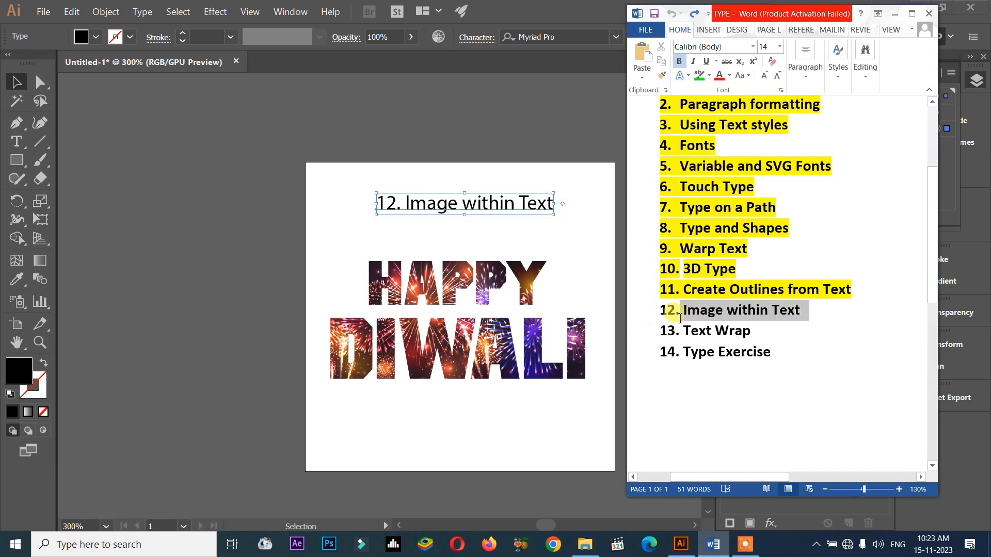
click(709, 76)
click(671, 84)
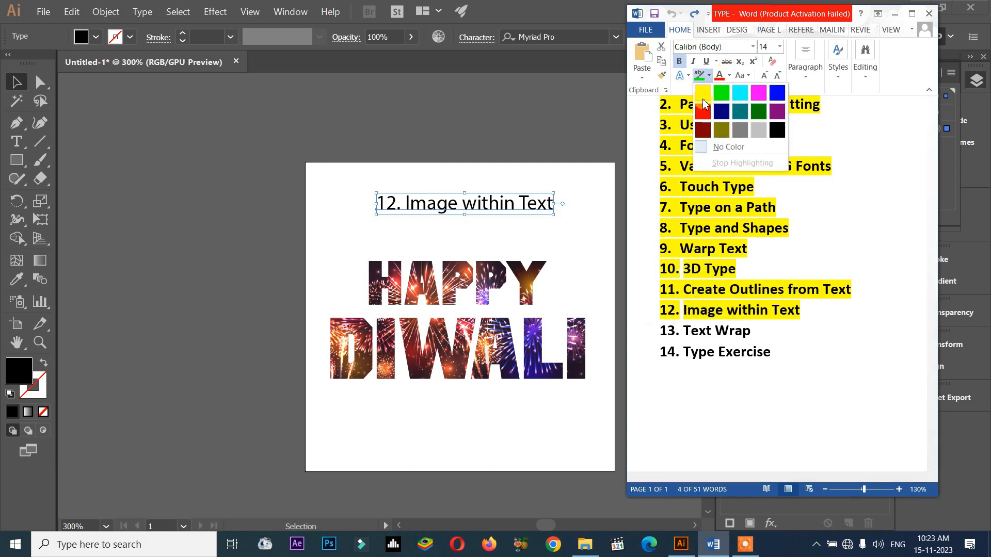
key(Left)
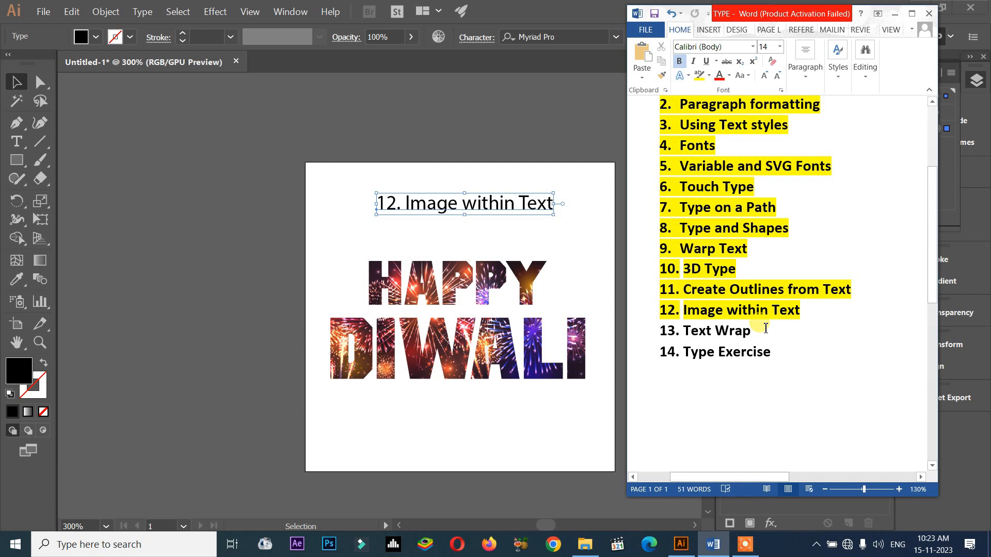
click(640, 328)
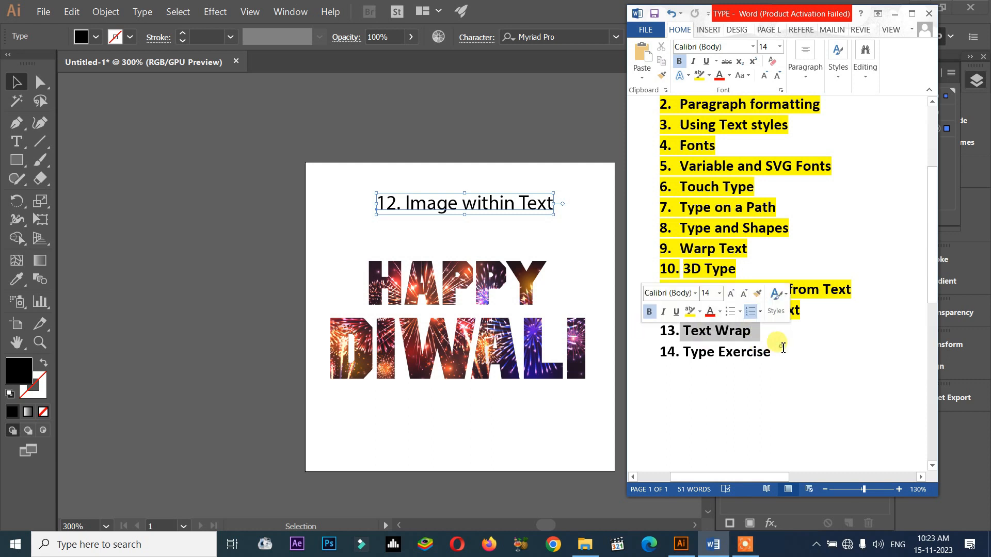
click(781, 347)
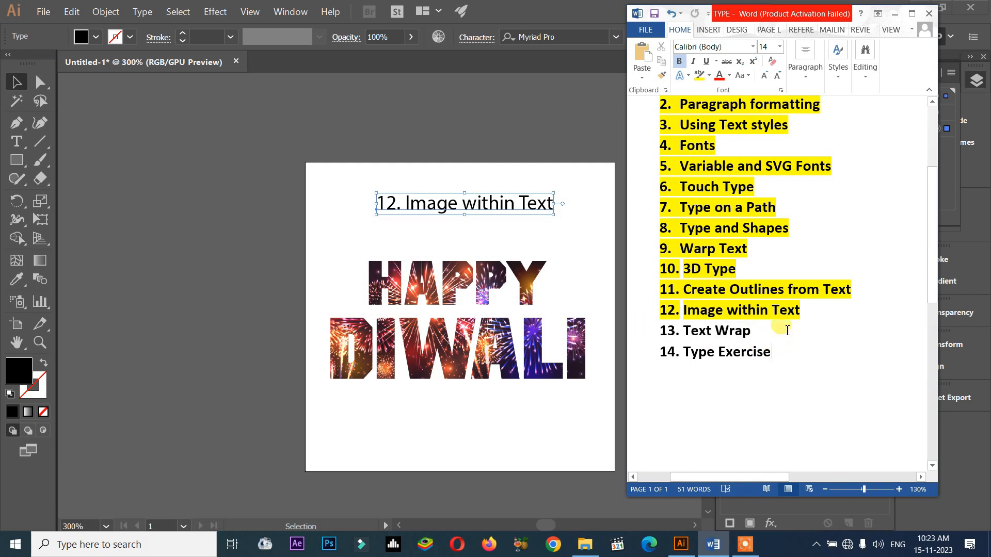